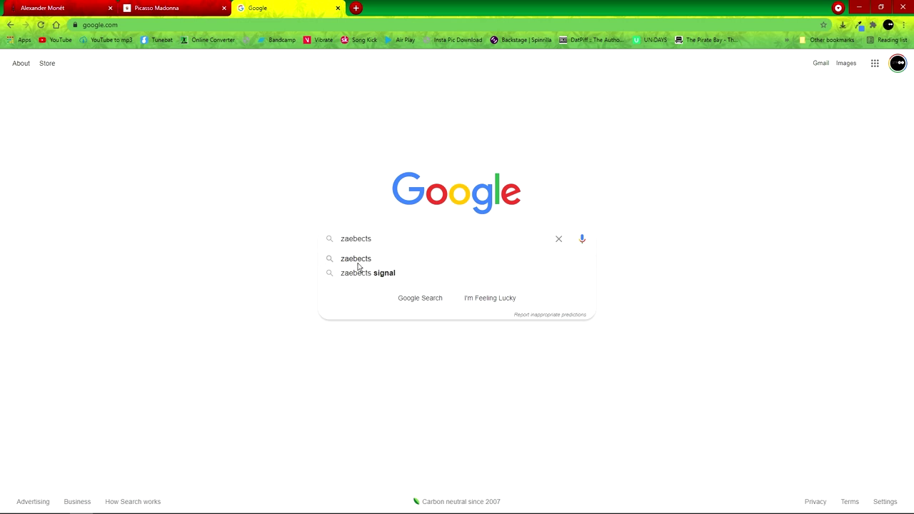
Search the web for zaebects and open the Signal plugin's product page on aescripts to read its description
{"action": "key", "text": "Return"}
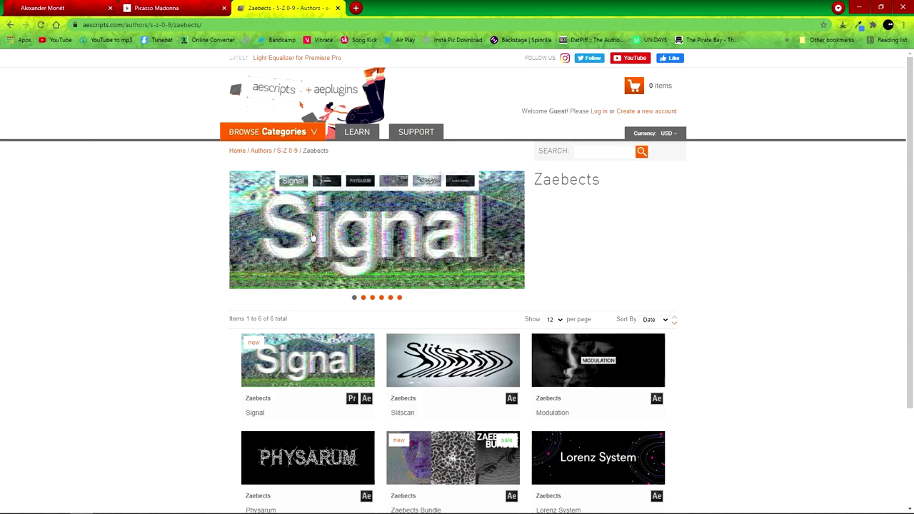
{"action": "left_click", "coordinate": [312, 237]}
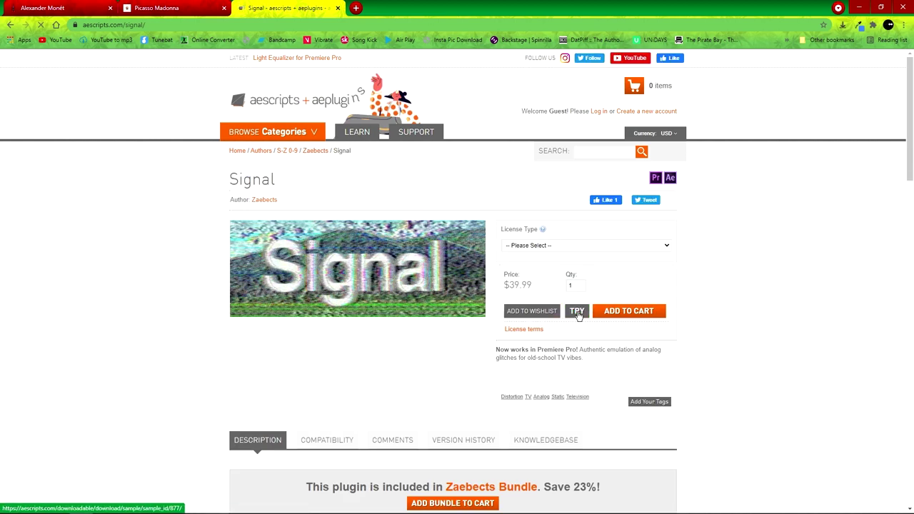
{"action": "scroll", "coordinate": [714, 296], "scroll_direction": "down", "scroll_amount": 5}
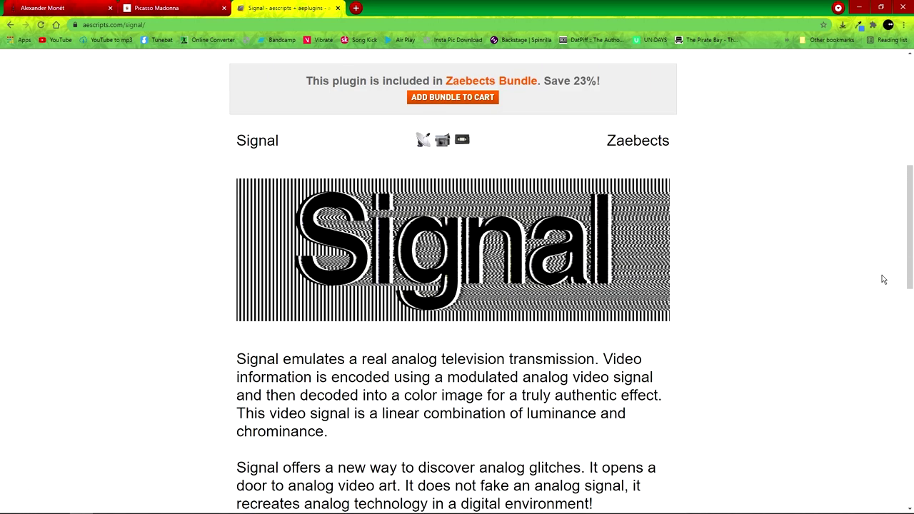
{"action": "left_click_drag", "start_coordinate": [904, 278], "coordinate": [793, 183]}
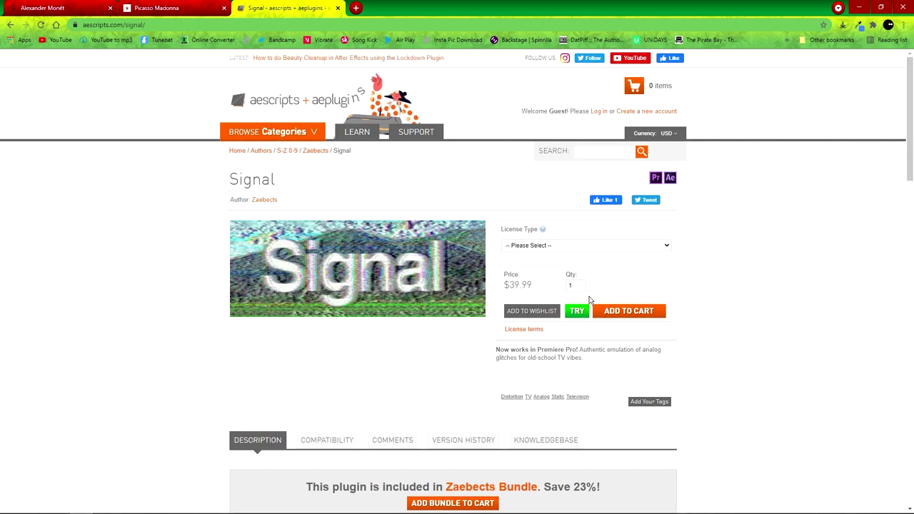
Add the Signal plugin to the shopping cart and open its license type choices
{"action": "left_click", "coordinate": [600, 310]}
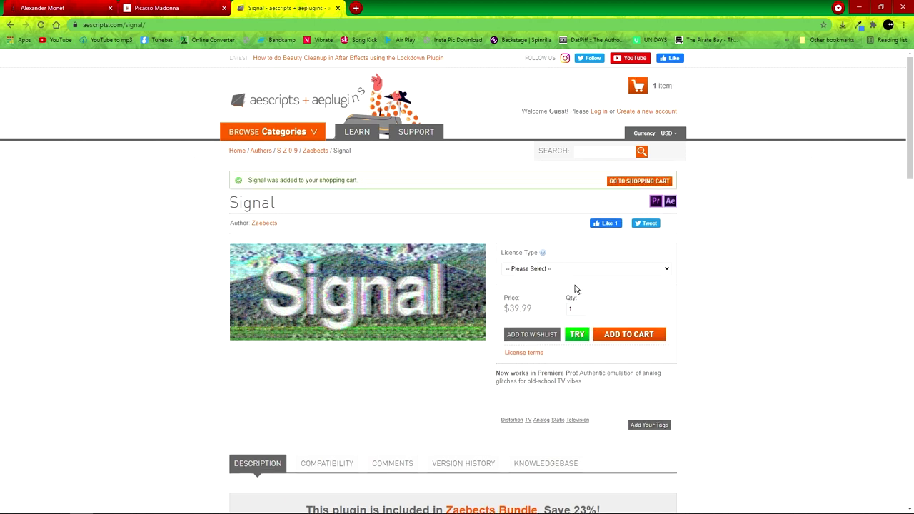
{"action": "left_click", "coordinate": [564, 270]}
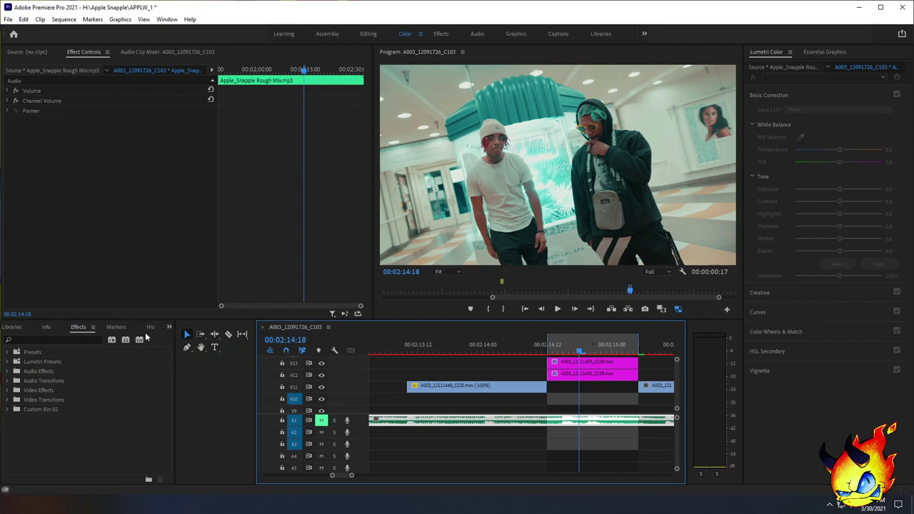
Switch to Premiere Pro, search the effects for signal, and apply the Zaebects Signal effect to the clip on track V13
{"action": "left_click", "coordinate": [60, 340]}
{"action": "type", "text": "signal"}
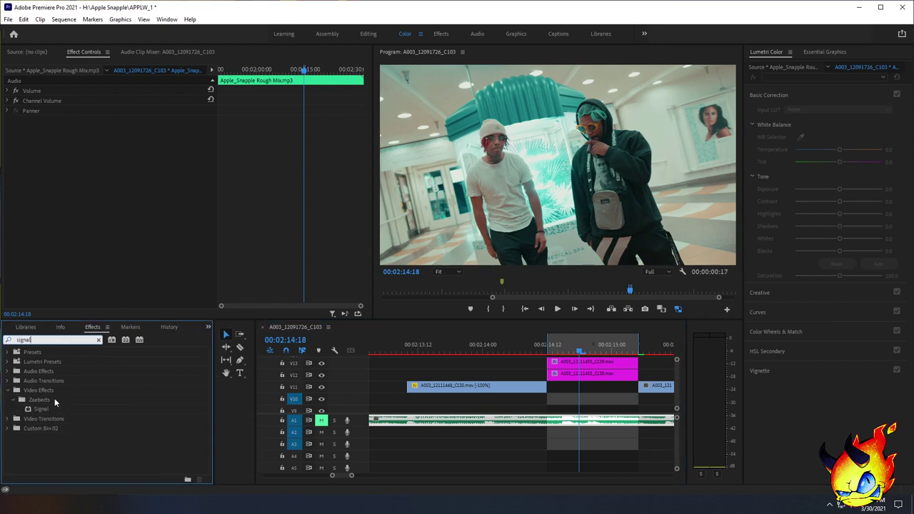
{"action": "left_click_drag", "start_coordinate": [40, 409], "coordinate": [613, 365]}
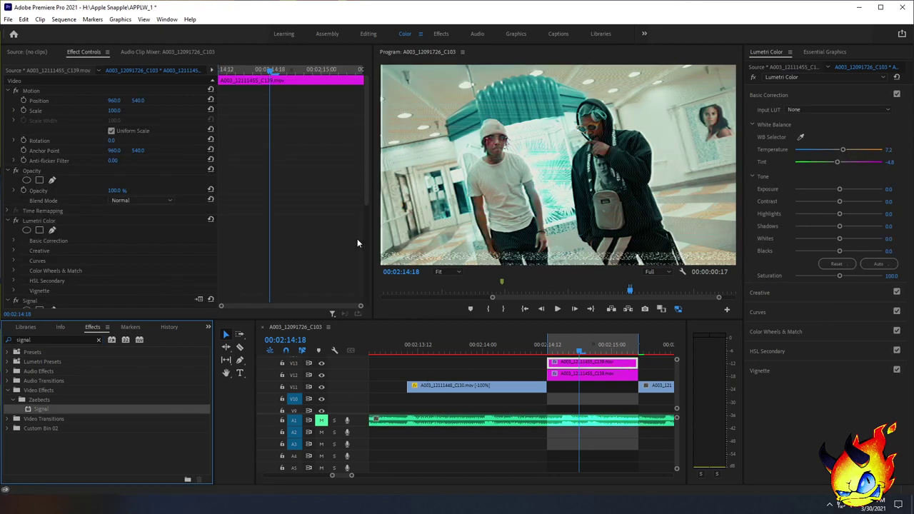
Enlarge the program preview and bring the Signal effect's parameters and the clip on track V13 into view
{"action": "left_click_drag", "start_coordinate": [371, 251], "coordinate": [261, 252]}
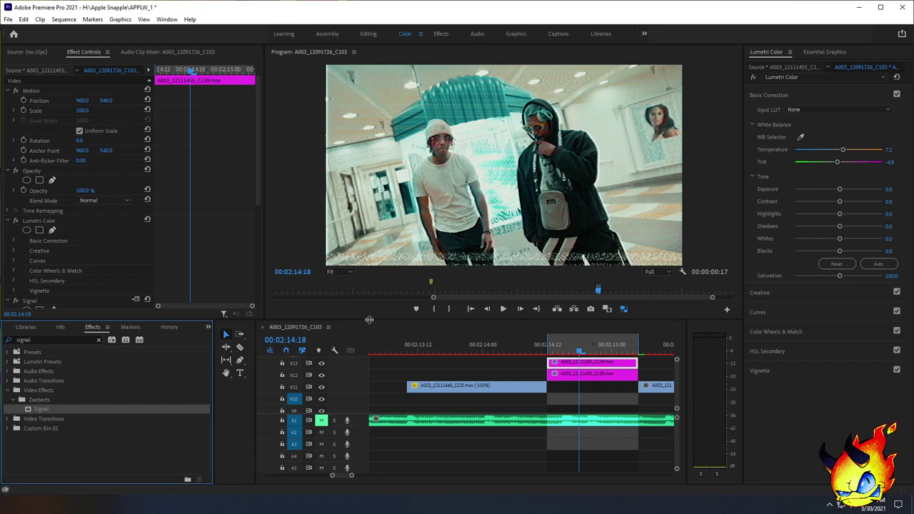
{"action": "left_click_drag", "start_coordinate": [369, 319], "coordinate": [369, 356]}
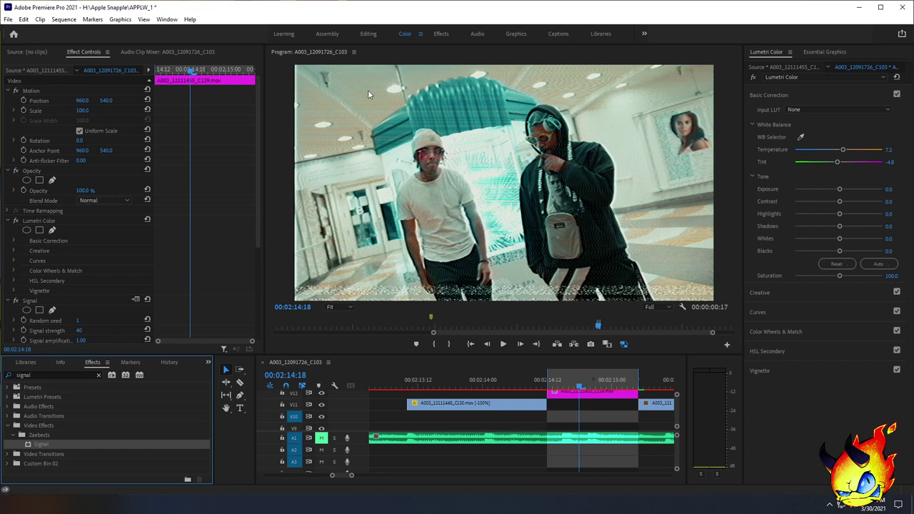
{"action": "scroll", "coordinate": [114, 263], "scroll_direction": "down", "scroll_amount": 2}
{"action": "scroll", "coordinate": [114, 268], "scroll_direction": "down", "scroll_amount": 4}
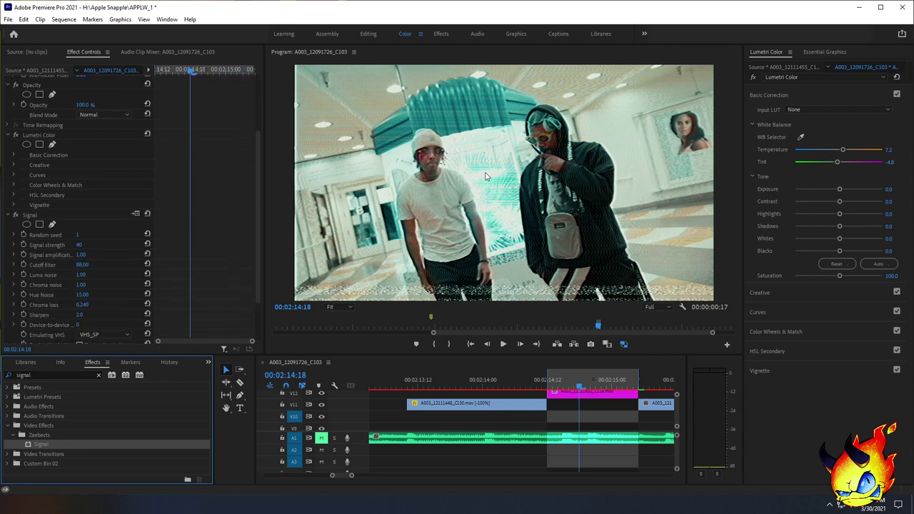
{"action": "scroll", "coordinate": [640, 430], "scroll_direction": "up", "scroll_amount": 1}
{"action": "scroll", "coordinate": [640, 431], "scroll_direction": "up", "scroll_amount": 2}
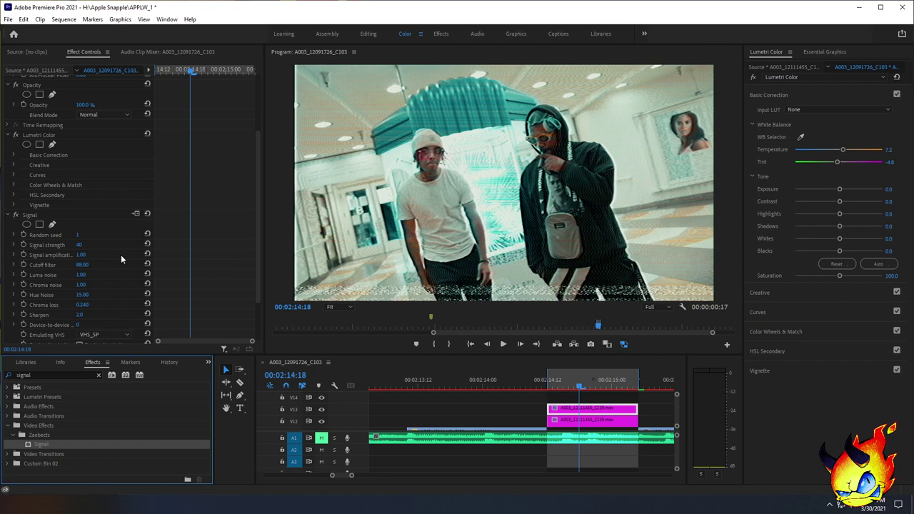
Expand the Signal effect's Luma modulation settings and set Frequency to about 2.001
{"action": "scroll", "coordinate": [121, 254], "scroll_direction": "down", "scroll_amount": 1}
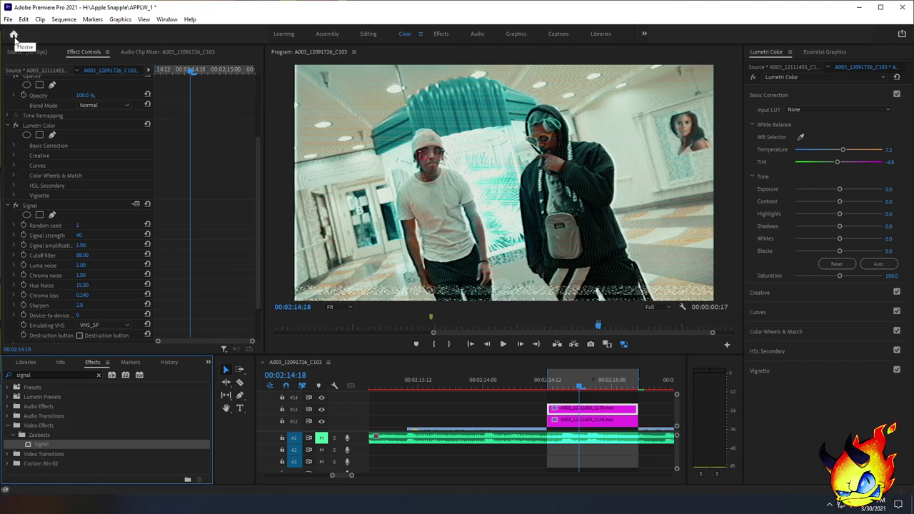
{"action": "scroll", "coordinate": [89, 250], "scroll_direction": "down", "scroll_amount": 3}
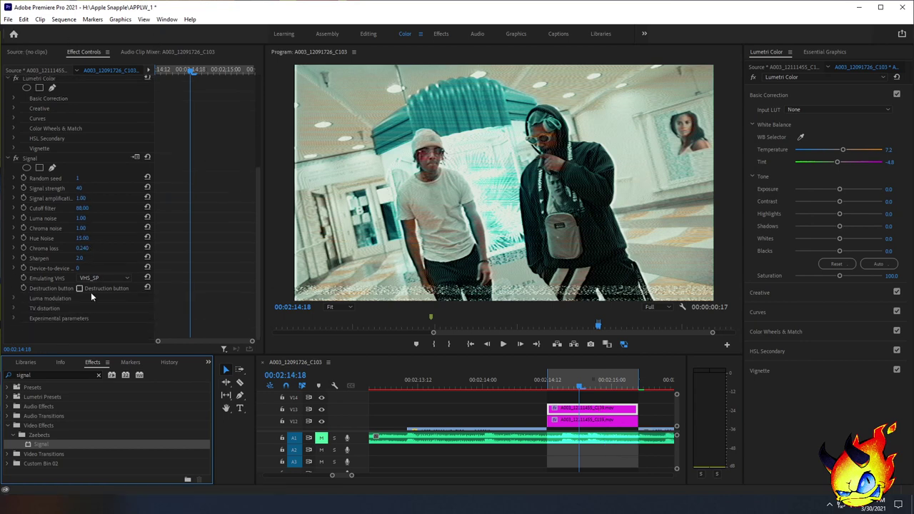
{"action": "left_click", "coordinate": [15, 300]}
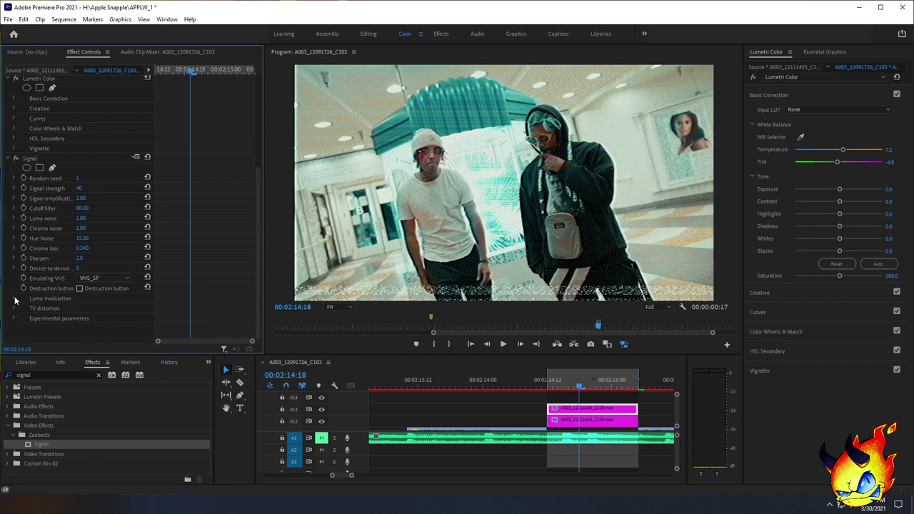
{"action": "scroll", "coordinate": [71, 259], "scroll_direction": "down", "scroll_amount": 4}
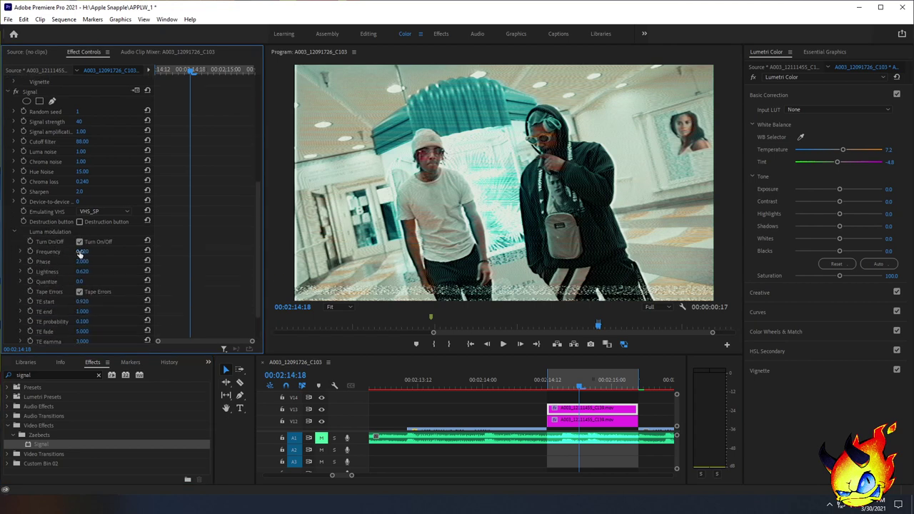
{"action": "left_click_drag", "start_coordinate": [81, 253], "coordinate": [88, 252]}
{"action": "type", "text": "15"}
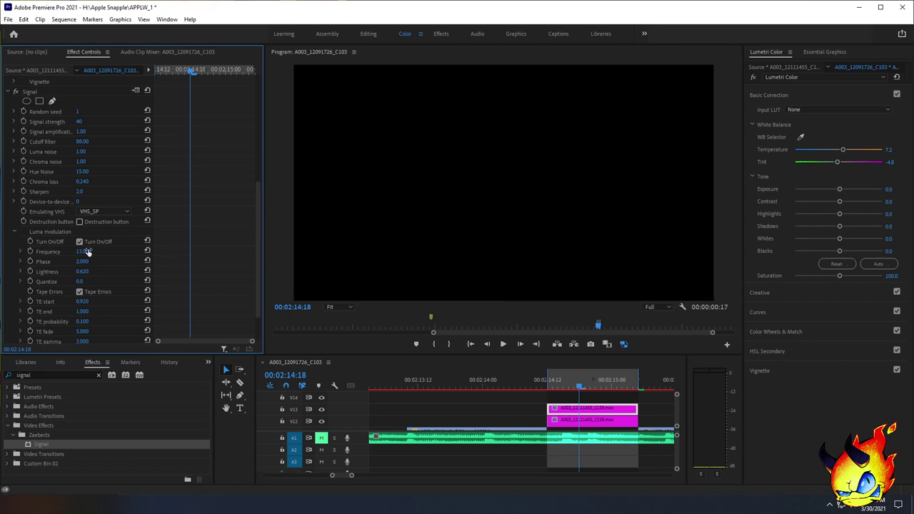
{"action": "left_click_drag", "start_coordinate": [89, 252], "coordinate": [84, 252]}
{"action": "left_click_drag", "start_coordinate": [81, 253], "coordinate": [81, 251]}
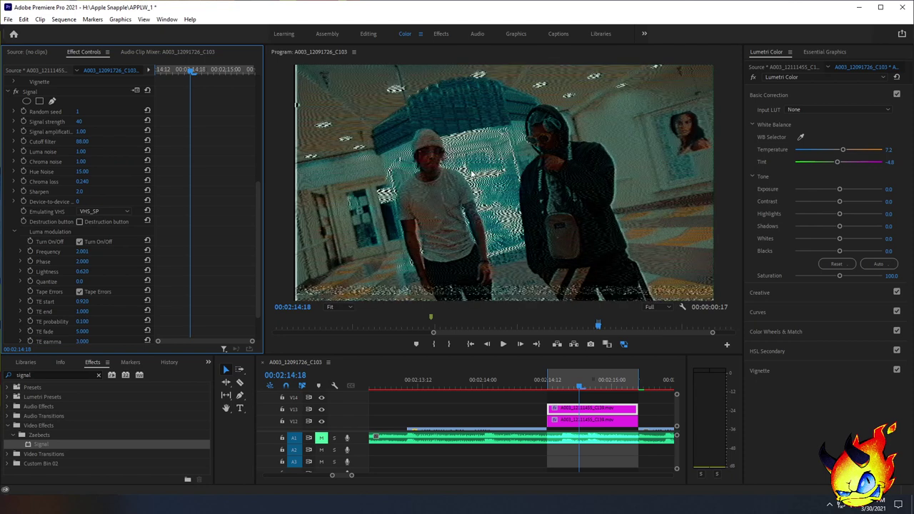
Try different Luma modulation Phase values, reset the parameter, and set Phase to 5.000
{"action": "left_click_drag", "start_coordinate": [82, 262], "coordinate": [108, 262]}
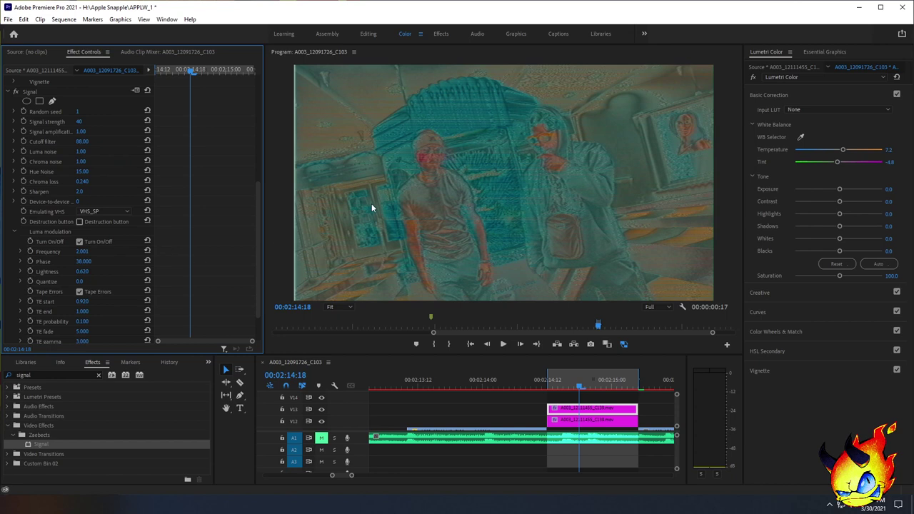
{"action": "left_click_drag", "start_coordinate": [82, 262], "coordinate": [61, 262]}
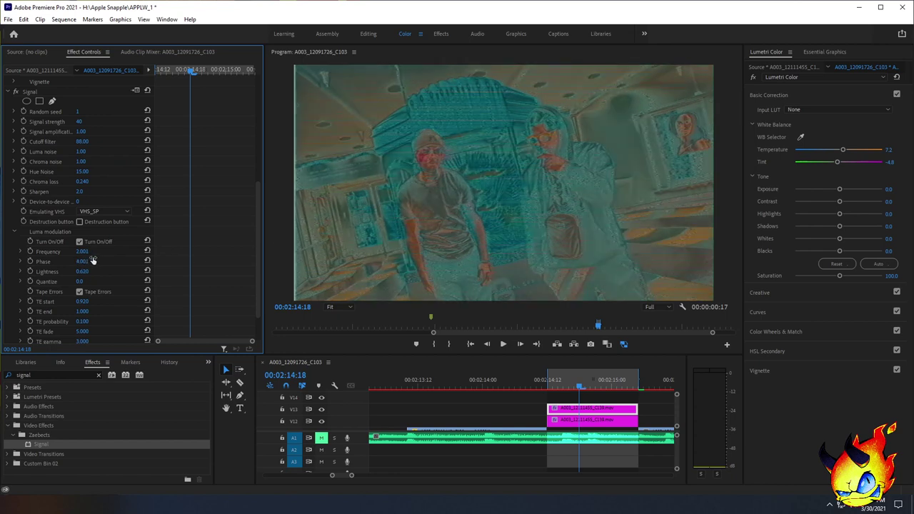
{"action": "left_click", "coordinate": [146, 261]}
{"action": "left_click_drag", "start_coordinate": [82, 261], "coordinate": [94, 261]}
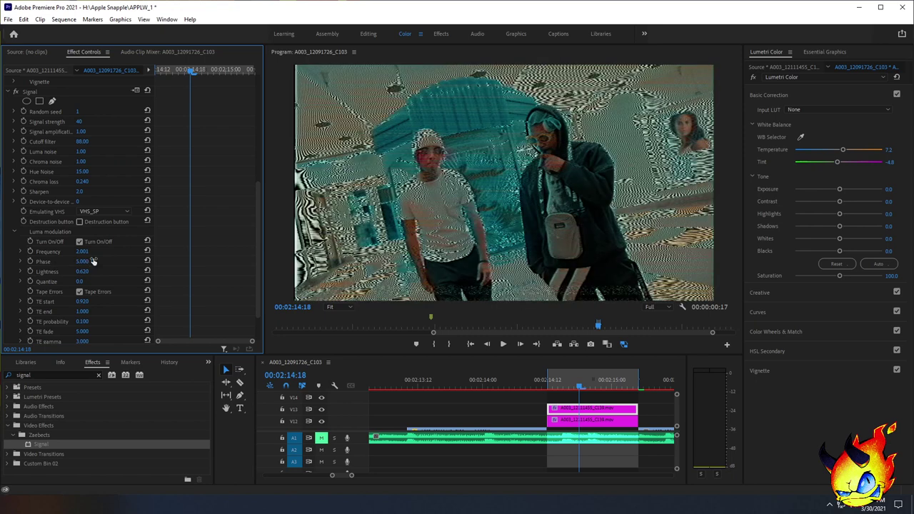
Lower the preview's playback resolution to 1/4 and render the sequence from In to Out
{"action": "left_click", "coordinate": [656, 307]}
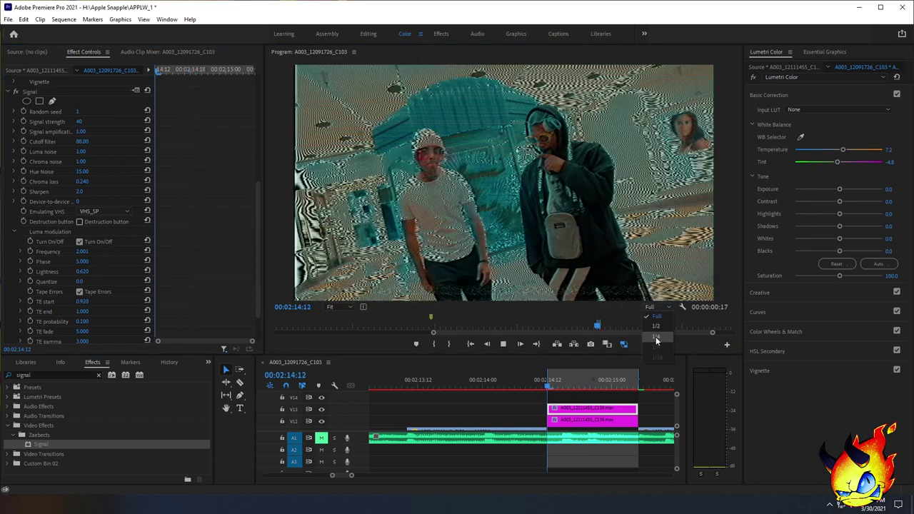
{"action": "left_click", "coordinate": [656, 337]}
{"action": "left_click", "coordinate": [504, 345]}
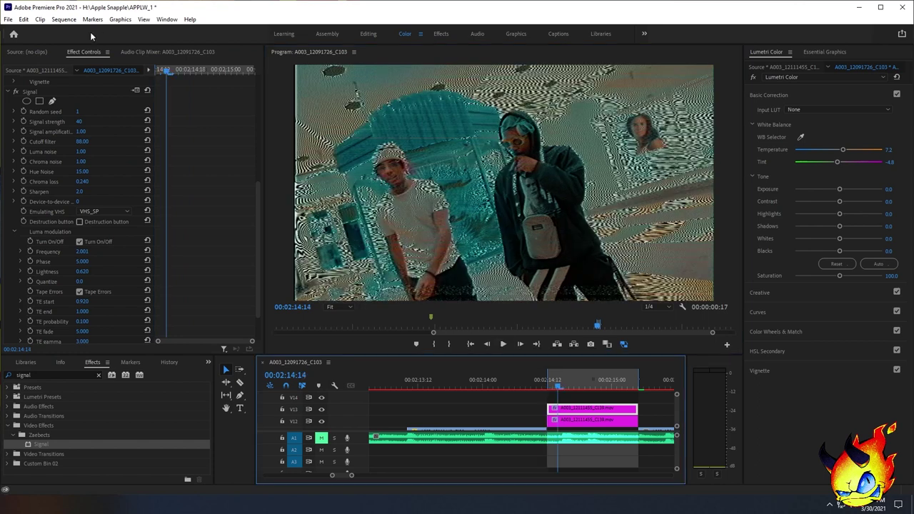
{"action": "left_click", "coordinate": [63, 19]}
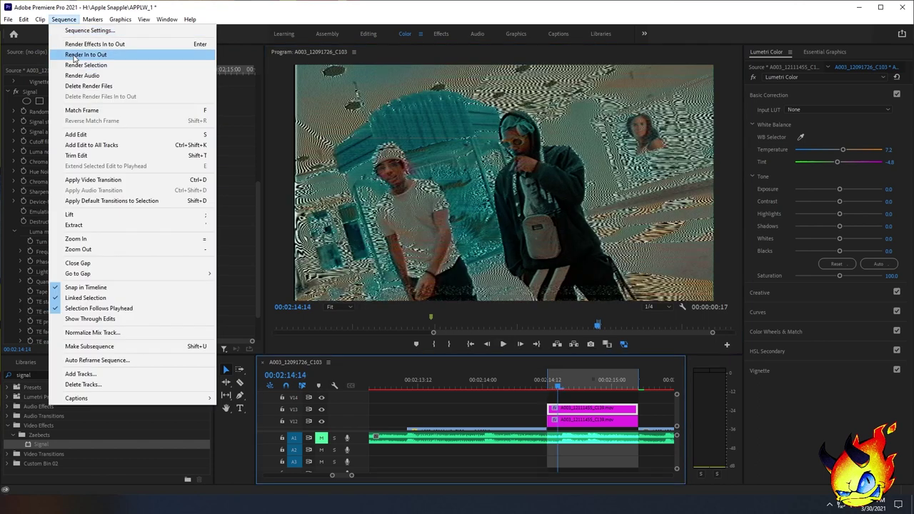
{"action": "left_click", "coordinate": [71, 57]}
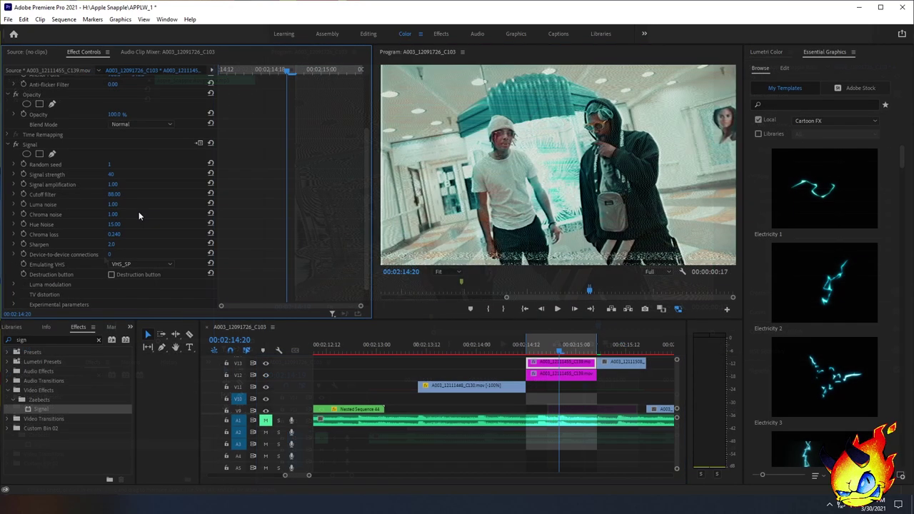
Try Signal amplification at 9.00 and Sharpen at 24.0, and undo both changes
{"action": "scroll", "coordinate": [138, 216], "scroll_direction": "down", "scroll_amount": 1}
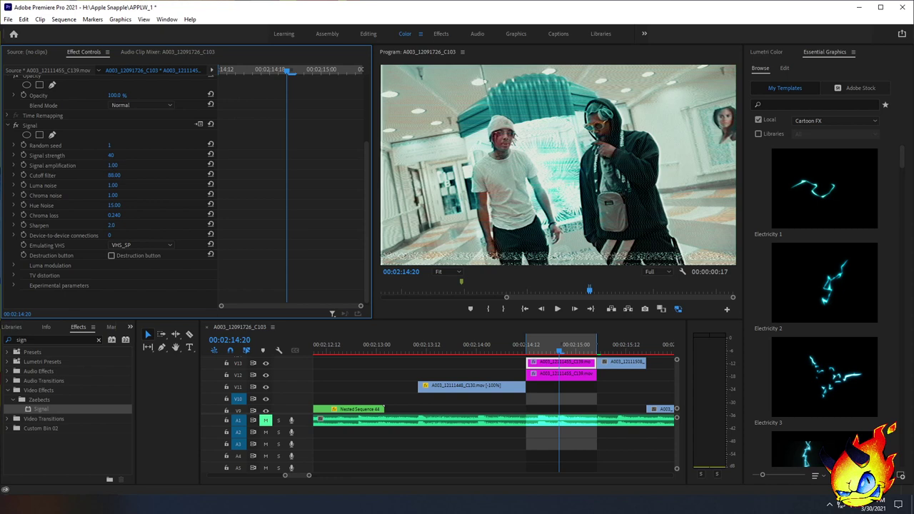
{"action": "left_click_drag", "start_coordinate": [113, 165], "coordinate": [169, 165]}
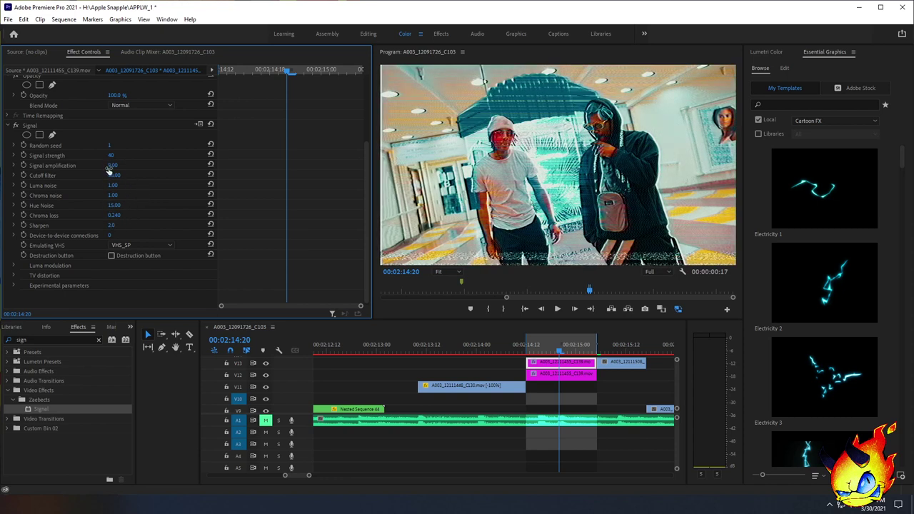
{"action": "left_click_drag", "start_coordinate": [110, 225], "coordinate": [135, 225]}
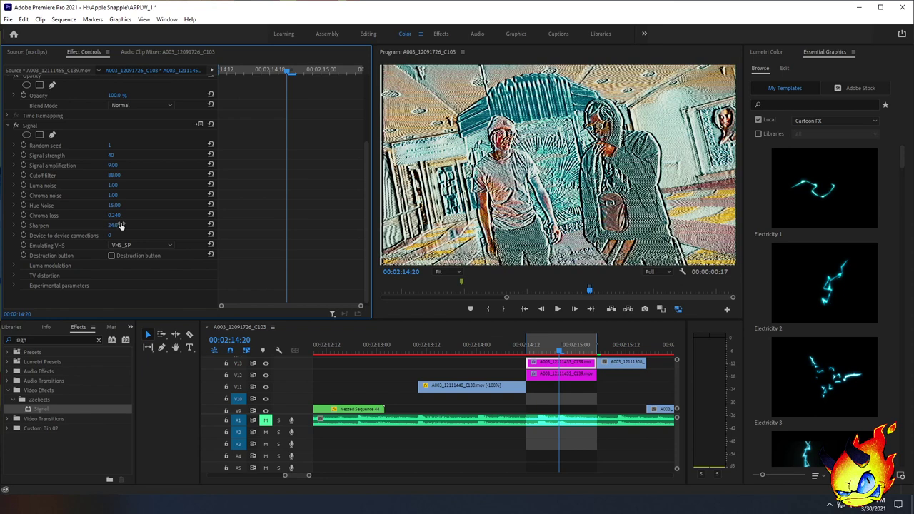
{"action": "key", "text": "ctrl+z"}
{"action": "key", "text": "ctrl+z"}
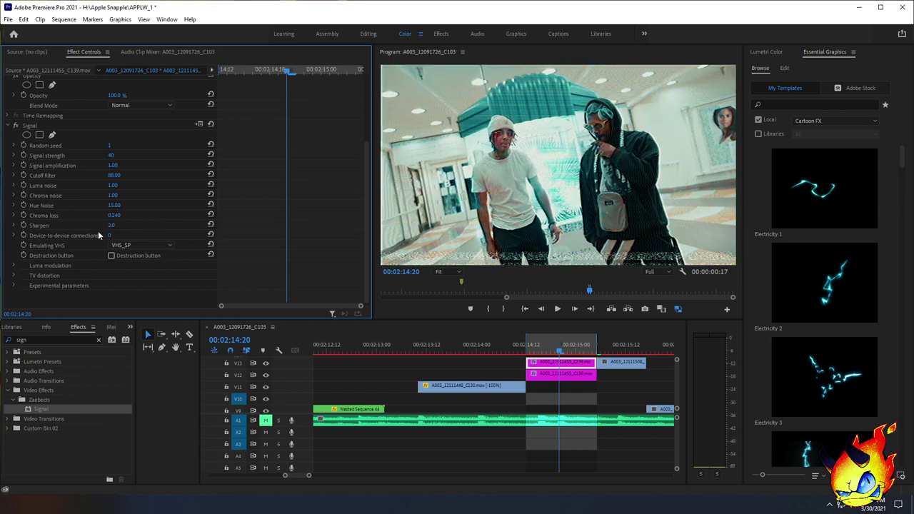
Try about 55 device-to-device connections in the Signal effect and return the value to 0
{"action": "left_click_drag", "start_coordinate": [110, 236], "coordinate": [150, 236]}
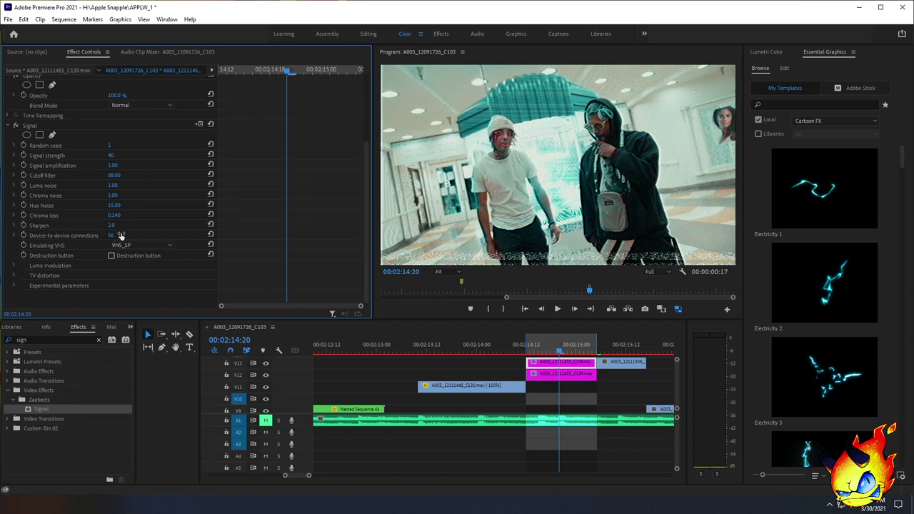
{"action": "mouse_move", "coordinate": [120, 234]}
{"action": "left_mouse_down"}
{"action": "mouse_move", "coordinate": [152, 235]}
{"action": "mouse_move", "coordinate": [116, 234]}
{"action": "left_mouse_up"}
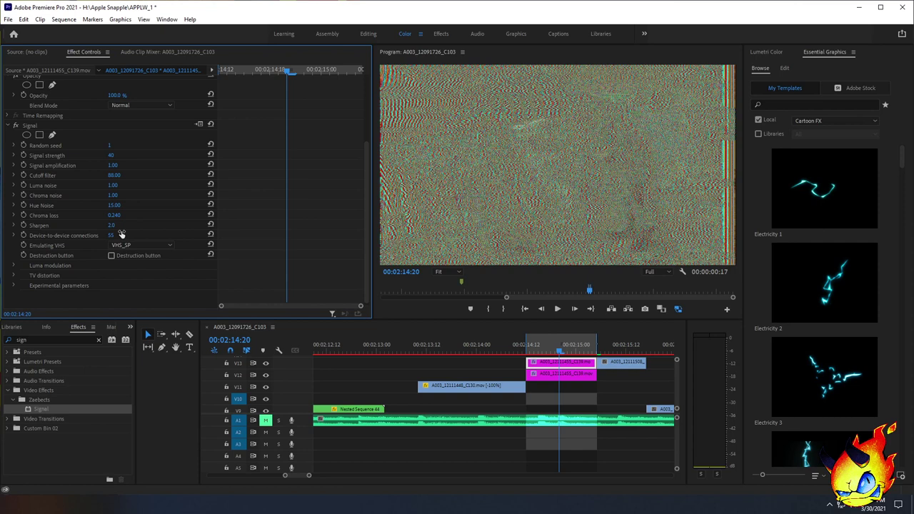
{"action": "left_click_drag", "start_coordinate": [122, 234], "coordinate": [93, 235]}
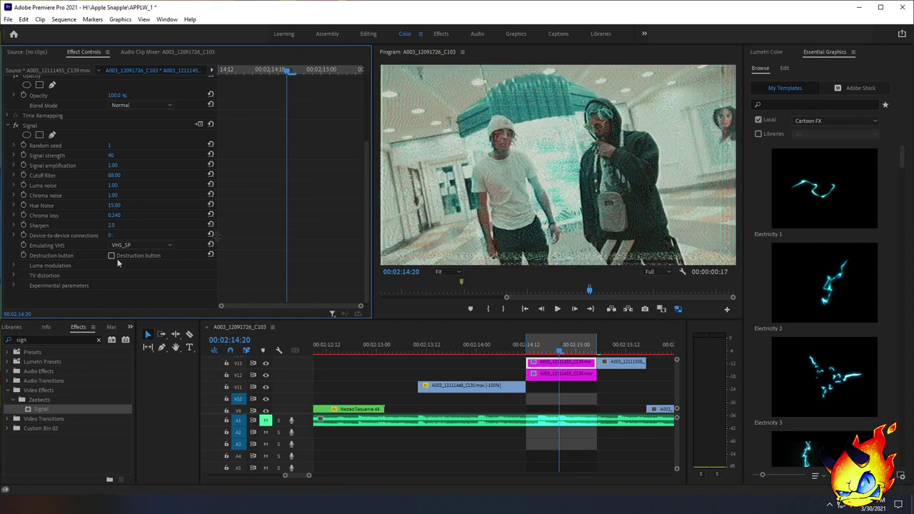
Enable the Signal effect's Destruction button option and expand the Luma modulation settings
{"action": "left_click", "coordinate": [111, 256]}
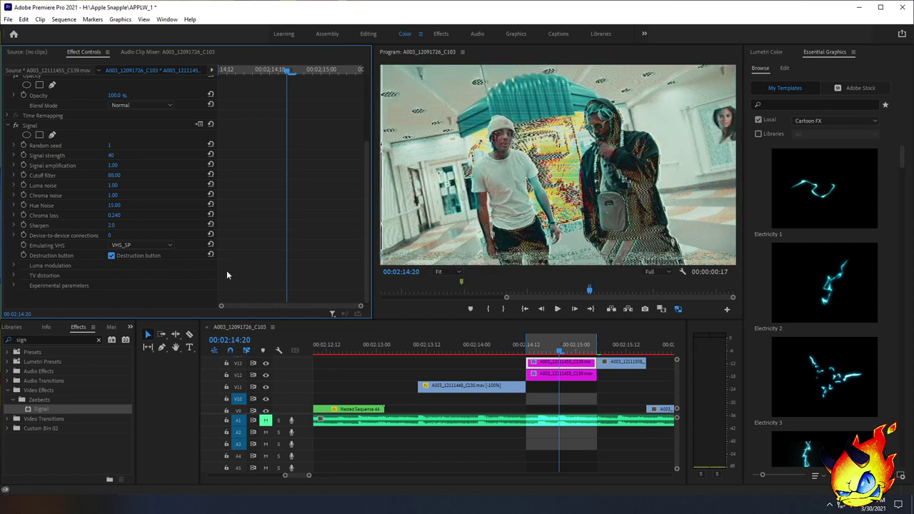
{"action": "left_click", "coordinate": [13, 266]}
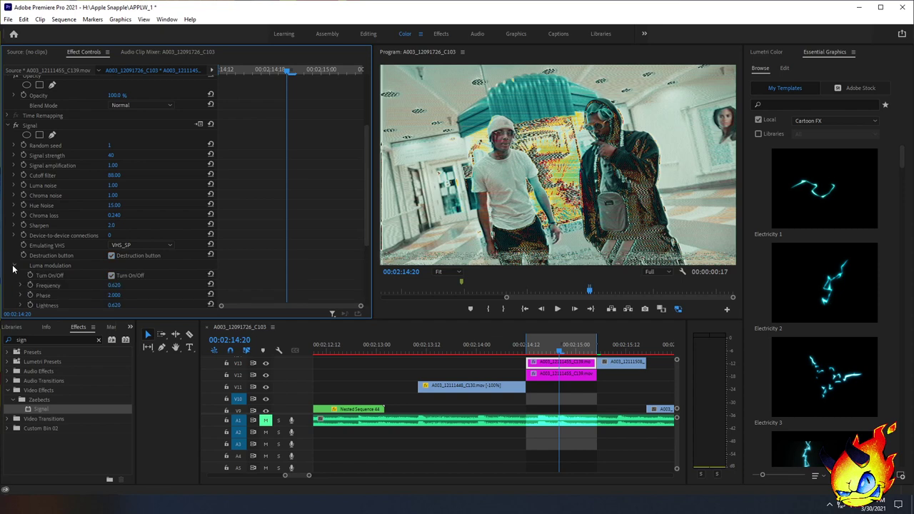
{"action": "scroll", "coordinate": [107, 270], "scroll_direction": "down", "scroll_amount": 1}
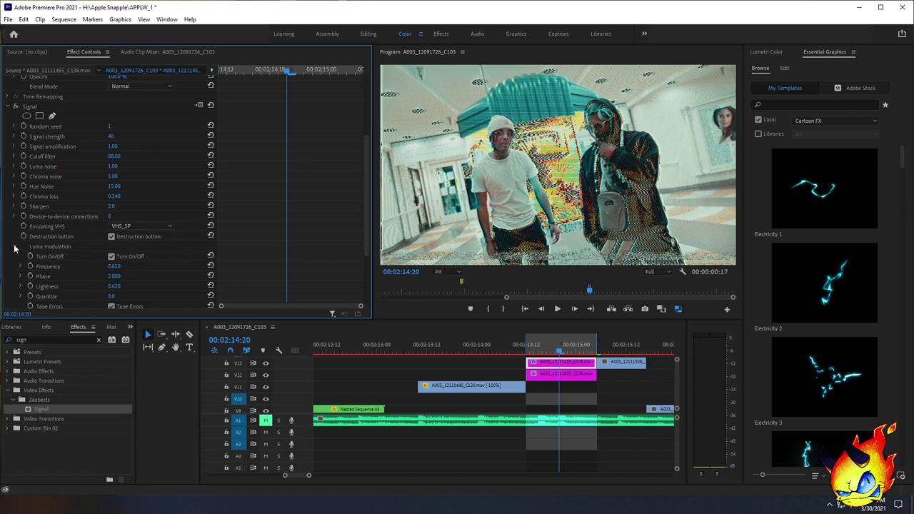
Switch the Signal effect's Luma modulation off and on again to compare the picture
{"action": "left_click", "coordinate": [111, 257]}
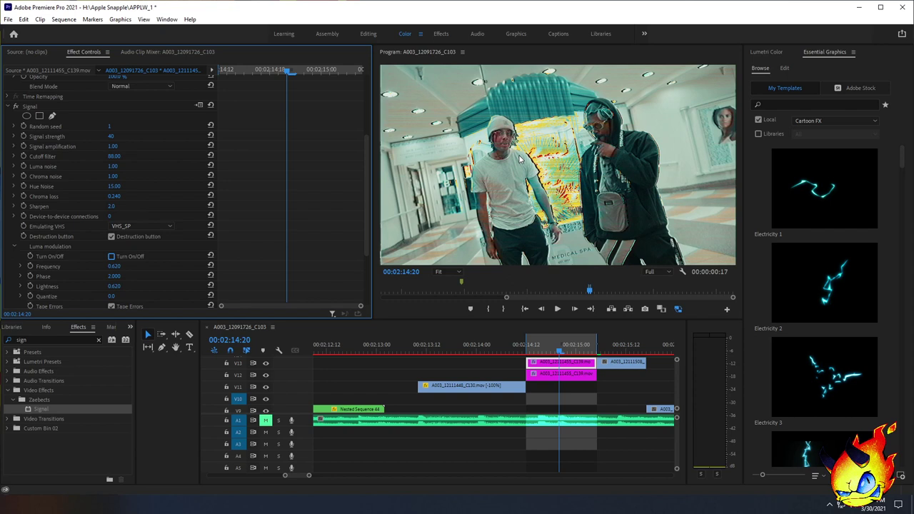
{"action": "scroll", "coordinate": [114, 268], "scroll_direction": "down", "scroll_amount": 2}
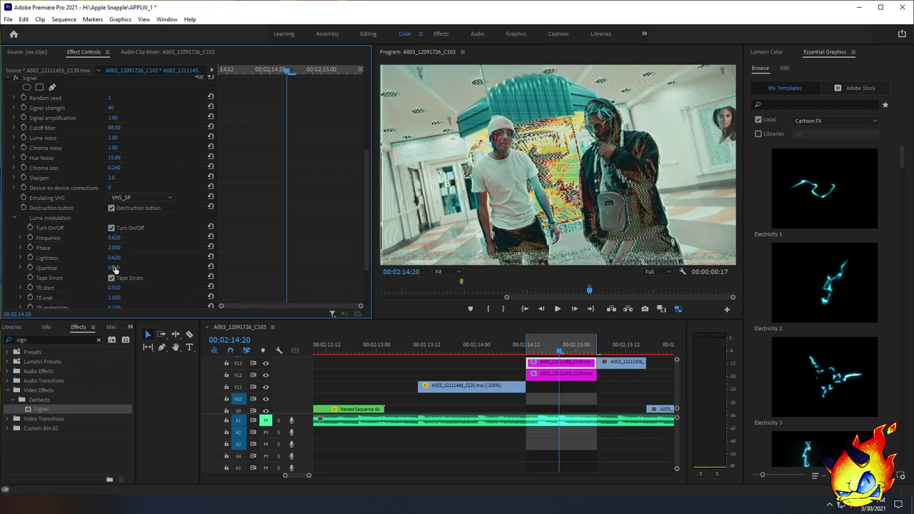
{"action": "scroll", "coordinate": [113, 269], "scroll_direction": "down", "scroll_amount": 1}
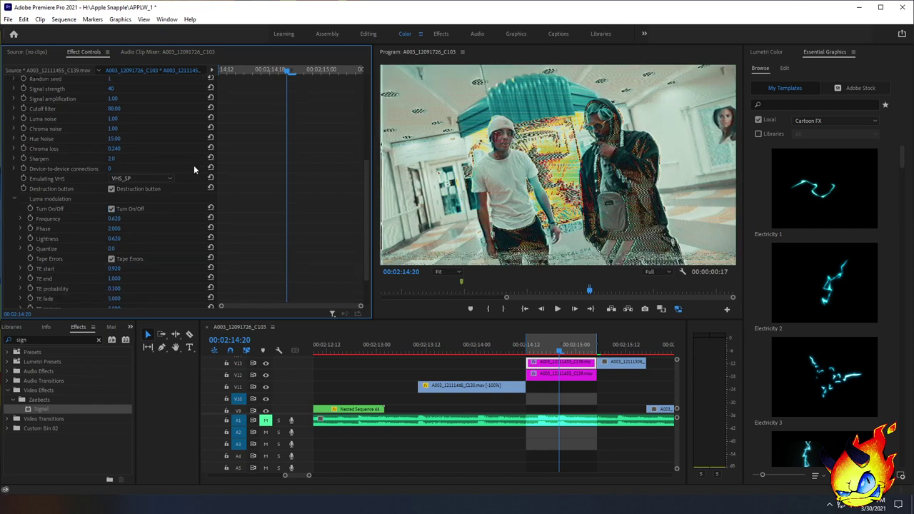
Try the VHS_LP tape mode, and set the Signal effect's Emulating VHS option to VHS_EP
{"action": "left_click", "coordinate": [121, 179]}
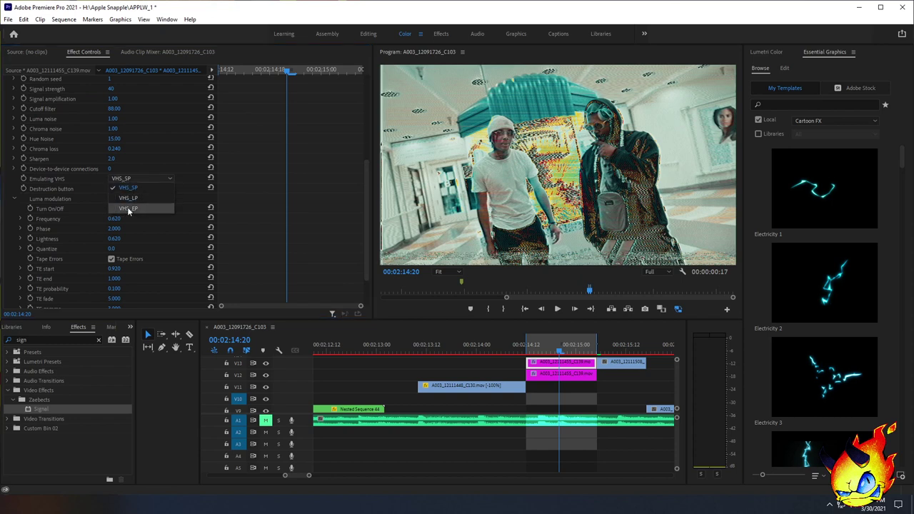
{"action": "left_click", "coordinate": [129, 198]}
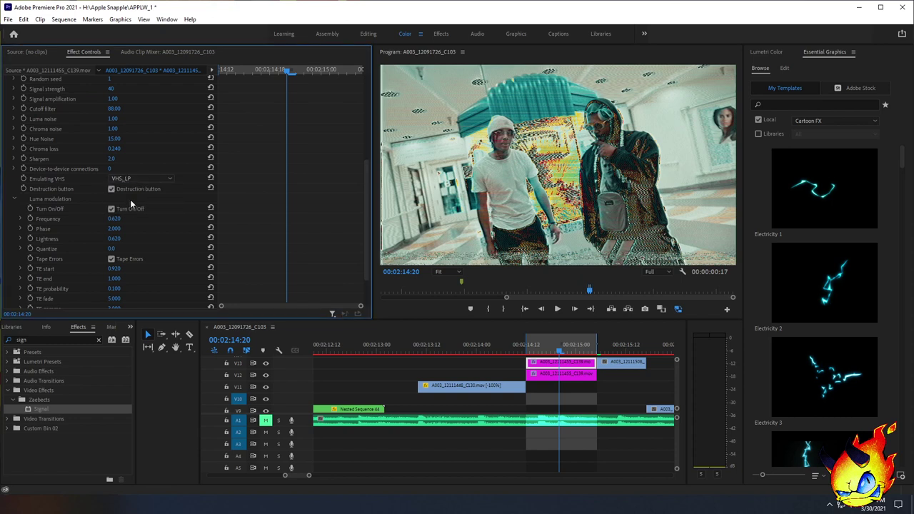
{"action": "left_click", "coordinate": [141, 178]}
{"action": "left_click", "coordinate": [163, 209]}
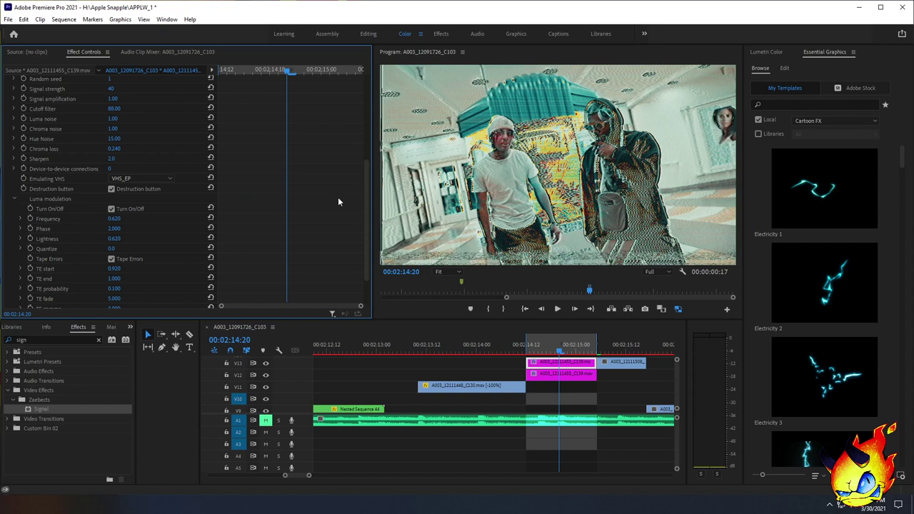
Try Luma modulation Lightness at 0.000 and Quantize at 100.0, reset both values and disable Tape Errors
{"action": "key", "text": "ctrl+z"}
{"action": "key", "text": "ctrl+z"}
{"action": "left_click_drag", "start_coordinate": [114, 238], "coordinate": [172, 238]}
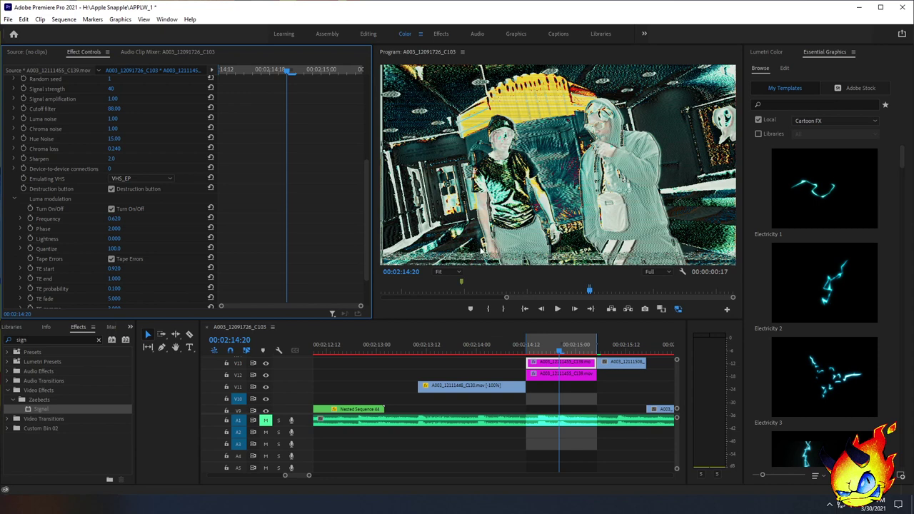
{"action": "scroll", "coordinate": [126, 229], "scroll_direction": "down", "scroll_amount": 1}
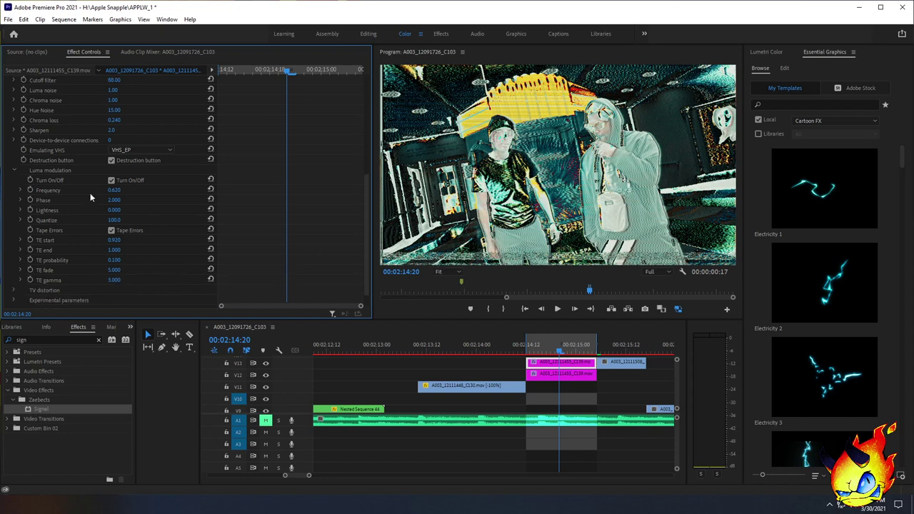
{"action": "left_click", "coordinate": [112, 230]}
{"action": "left_click", "coordinate": [211, 210]}
{"action": "left_click", "coordinate": [210, 220]}
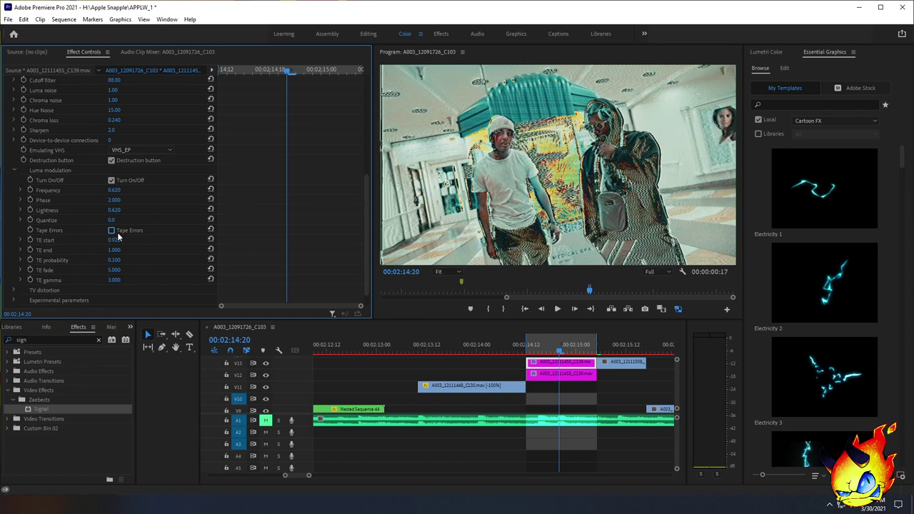
Enable Tape Errors again, set TE start to 0.500 and lower the TE probability
{"action": "left_click", "coordinate": [116, 232]}
{"action": "mouse_move", "coordinate": [114, 241]}
{"action": "left_mouse_down"}
{"action": "mouse_move", "coordinate": [143, 242]}
{"action": "mouse_move", "coordinate": [117, 235]}
{"action": "left_mouse_up"}
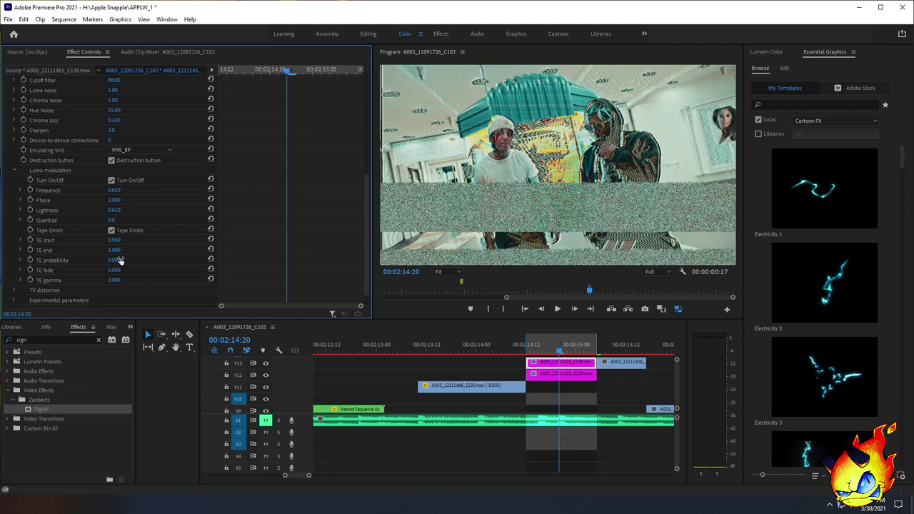
{"action": "left_click_drag", "start_coordinate": [121, 260], "coordinate": [86, 260]}
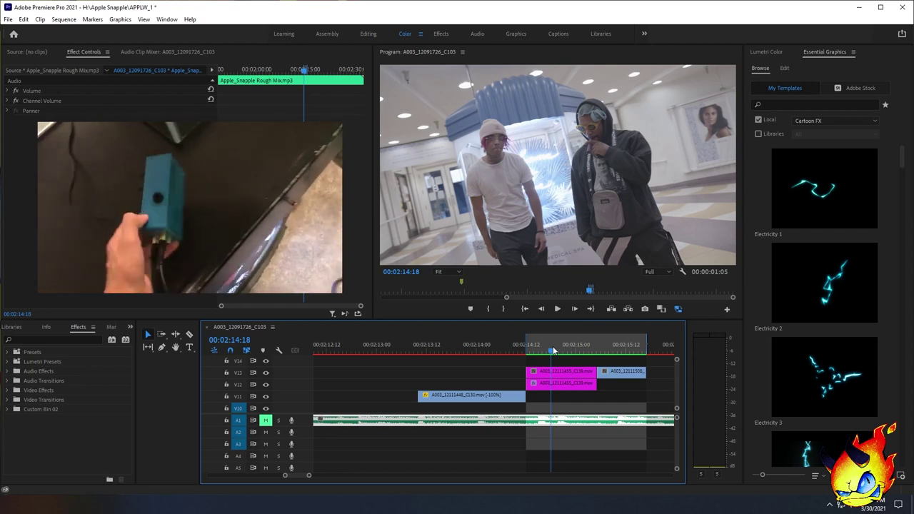
Search the effects for "signa" and apply Signal to the A003_12111455_C139.mov clip and the clip following it on V13
{"action": "left_click", "coordinate": [765, 52]}
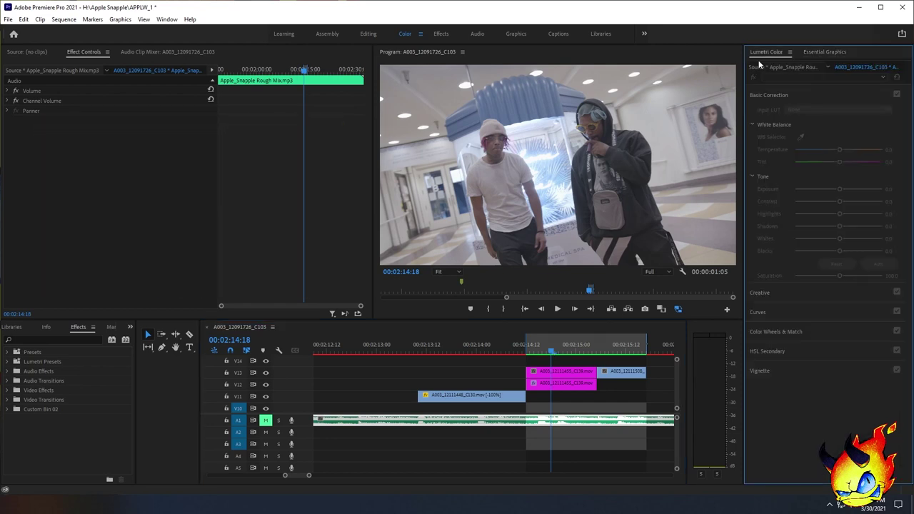
{"action": "left_click", "coordinate": [39, 340]}
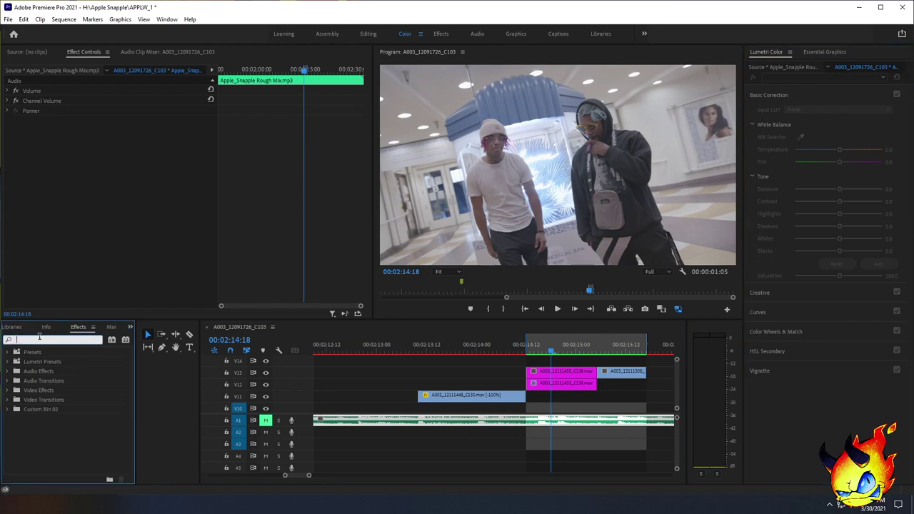
{"action": "type", "text": "signa"}
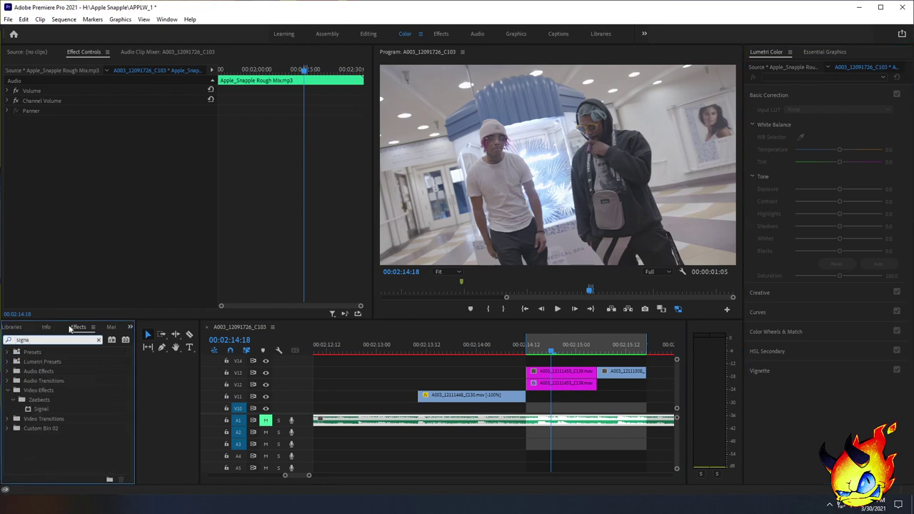
{"action": "left_click_drag", "start_coordinate": [41, 409], "coordinate": [584, 375]}
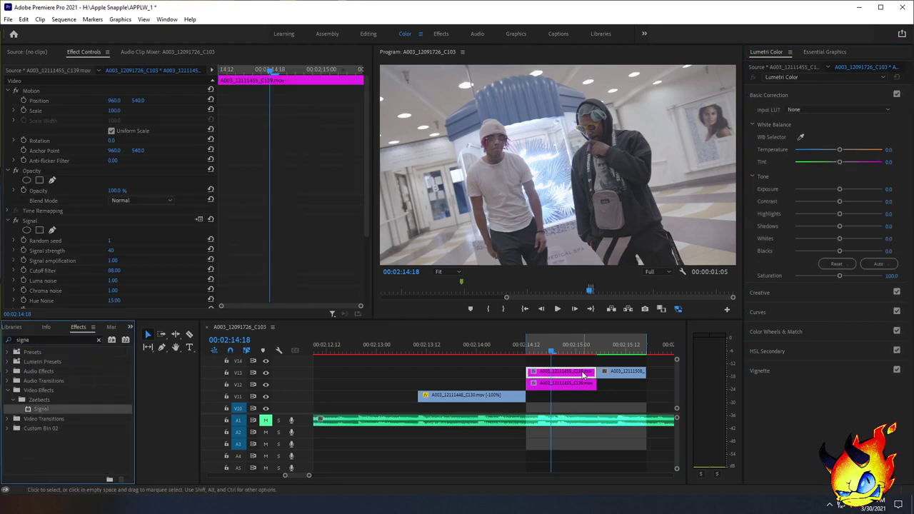
{"action": "left_click_drag", "start_coordinate": [38, 411], "coordinate": [582, 354]}
{"action": "left_click", "coordinate": [585, 372]}
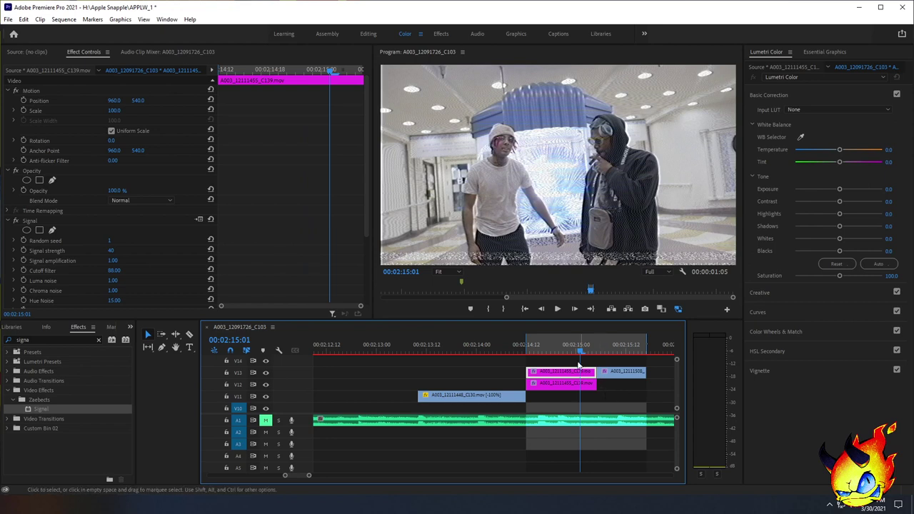
Expand the TV distortion settings of the Signal effect on the V13 clip
{"action": "scroll", "coordinate": [247, 260], "scroll_direction": "down", "scroll_amount": 4}
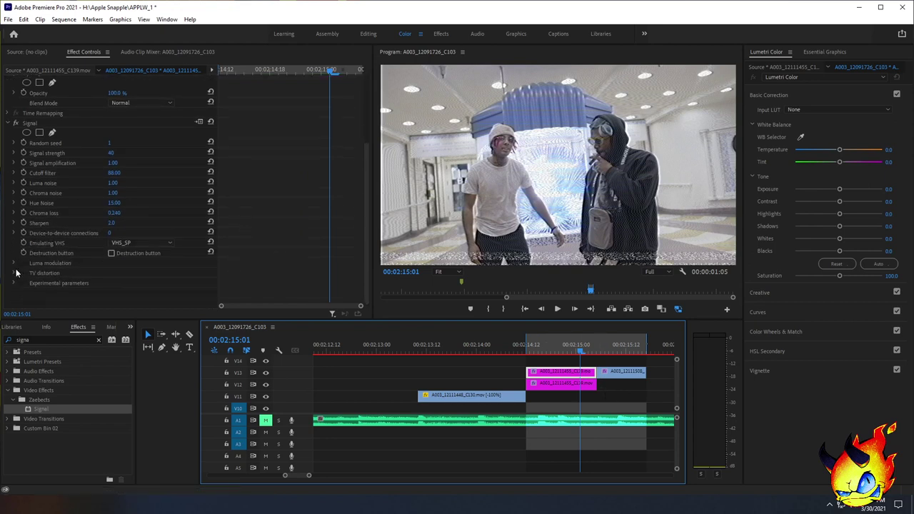
{"action": "left_click", "coordinate": [14, 274]}
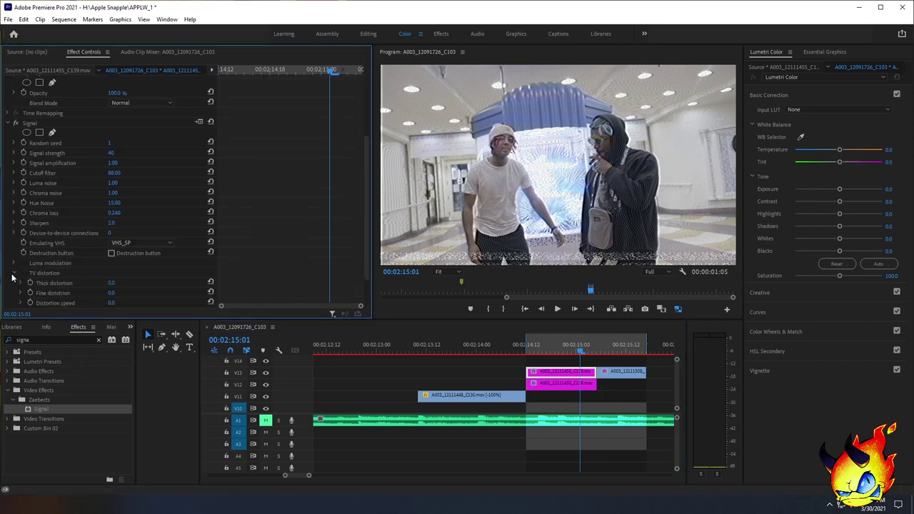
{"action": "scroll", "coordinate": [52, 258], "scroll_direction": "down", "scroll_amount": 1}
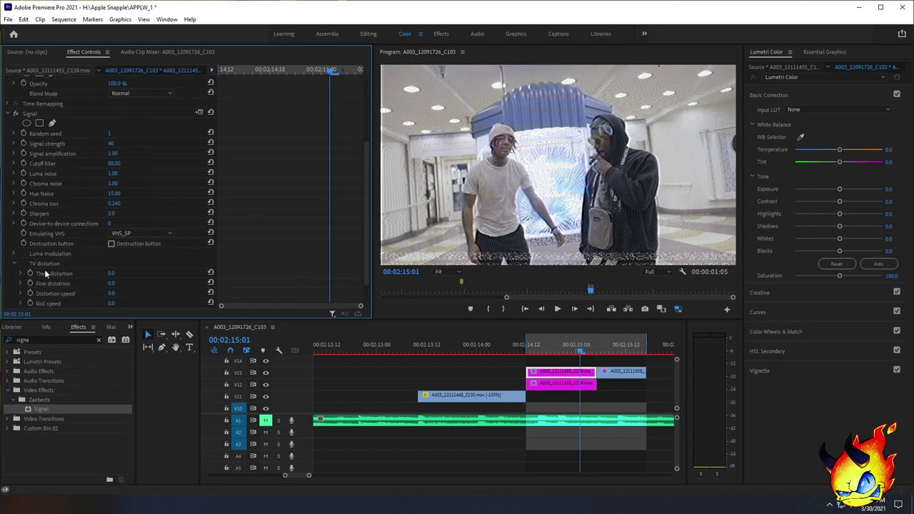
{"action": "scroll", "coordinate": [65, 279], "scroll_direction": "down", "scroll_amount": 2}
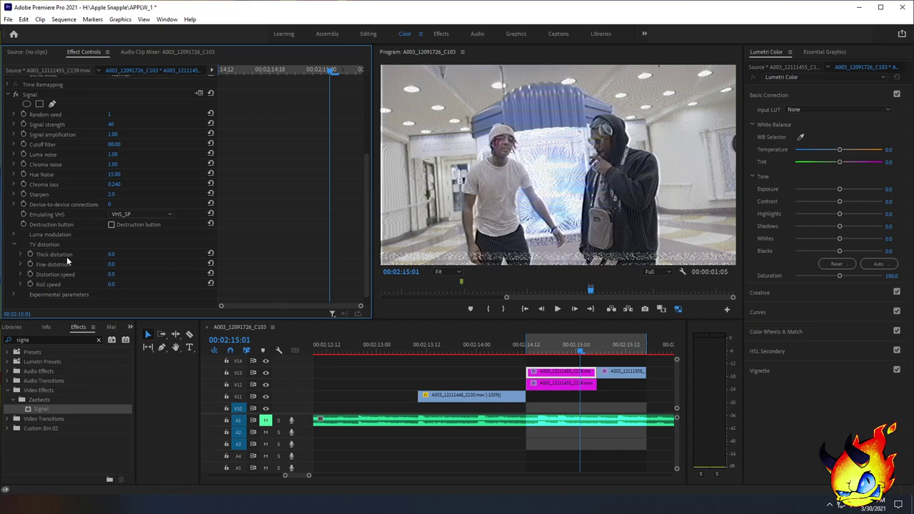
Try Thick distortion at 32.0 and Fine distortion at 6.8, resetting each value
{"action": "left_click", "coordinate": [109, 255]}
{"action": "type", "text": "11"}
{"action": "key", "text": "Return"}
{"action": "left_click_drag", "start_coordinate": [112, 255], "coordinate": [114, 255]}
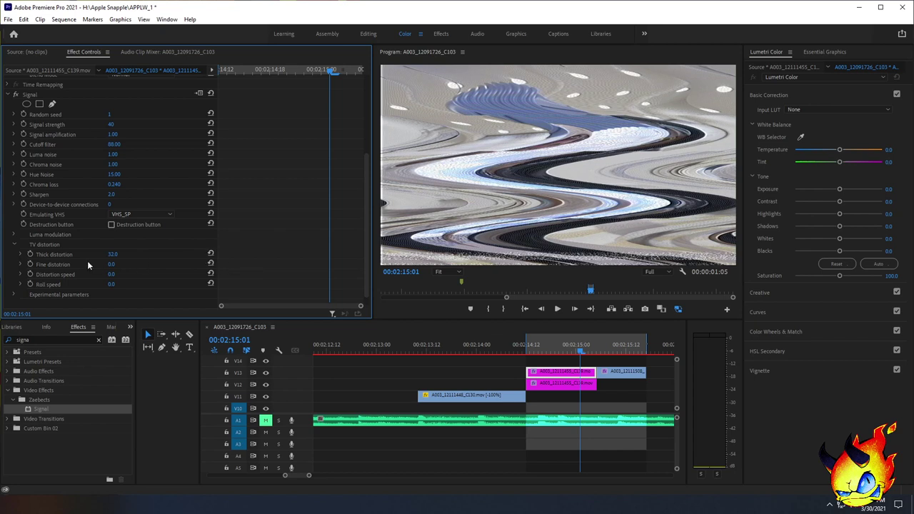
{"action": "left_click", "coordinate": [210, 254]}
{"action": "left_click_drag", "start_coordinate": [111, 264], "coordinate": [491, 156]}
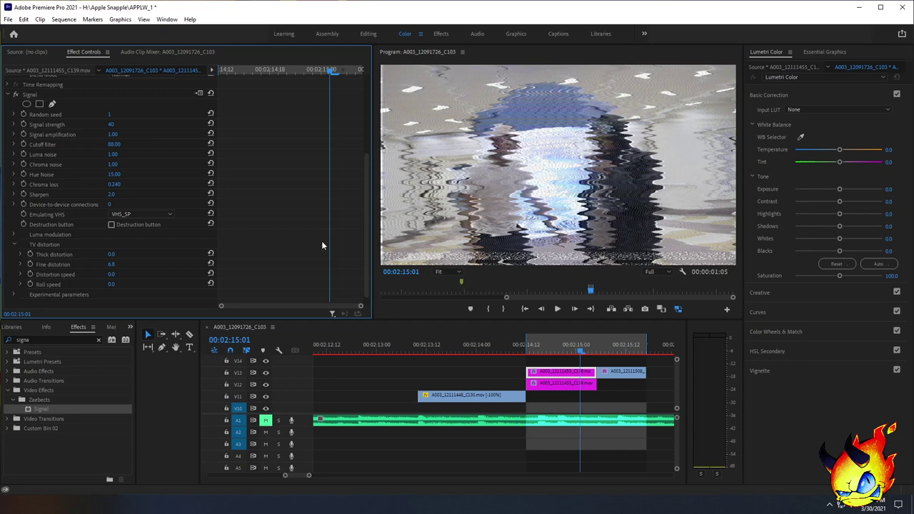
{"action": "left_click", "coordinate": [210, 264]}
Set Thick distortion to 13.0 and Distortion speed to 22.0, and render the sequence from In to Out
{"action": "left_click_drag", "start_coordinate": [111, 254], "coordinate": [129, 274]}
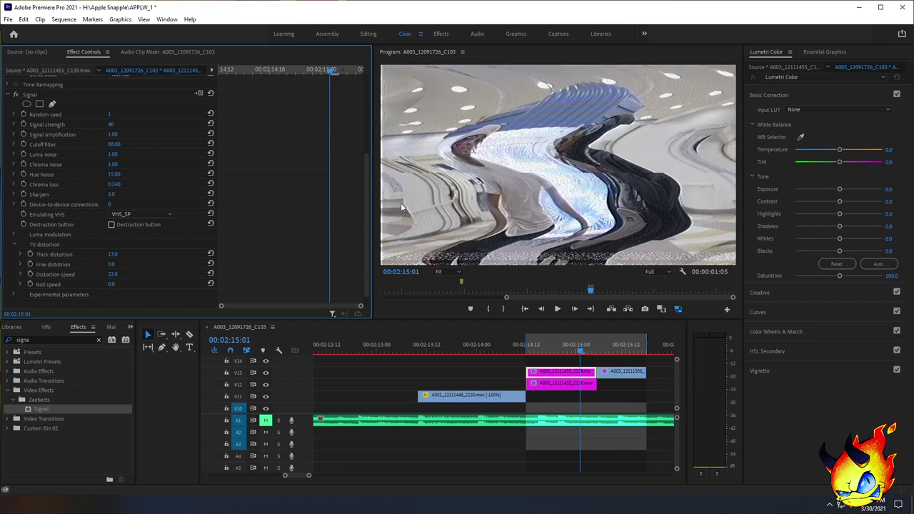
{"action": "mouse_move", "coordinate": [562, 348]}
{"action": "left_mouse_down"}
{"action": "mouse_move", "coordinate": [542, 349]}
{"action": "mouse_move", "coordinate": [563, 353]}
{"action": "left_mouse_up"}
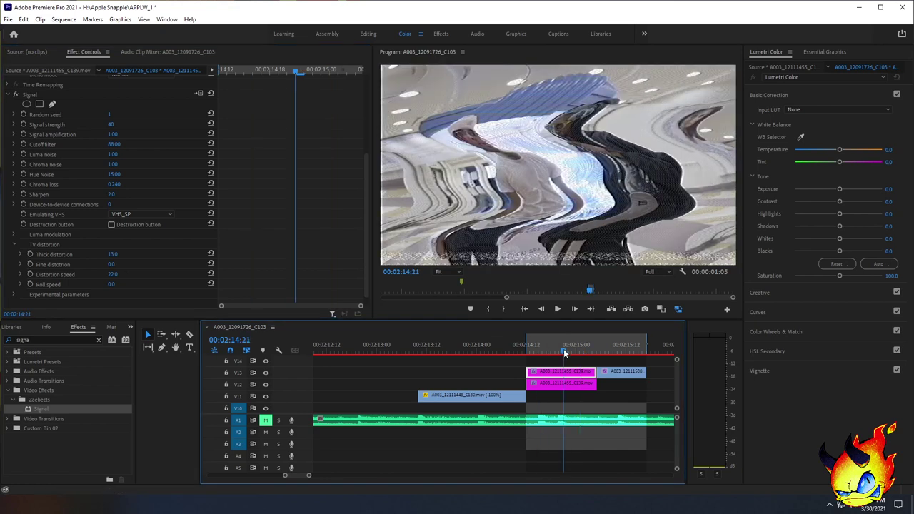
{"action": "left_click", "coordinate": [63, 19]}
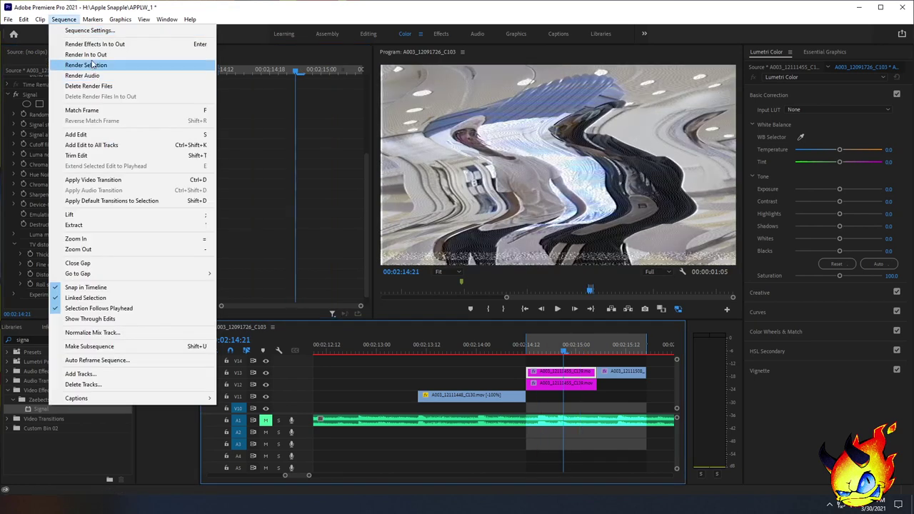
{"action": "left_click", "coordinate": [92, 57]}
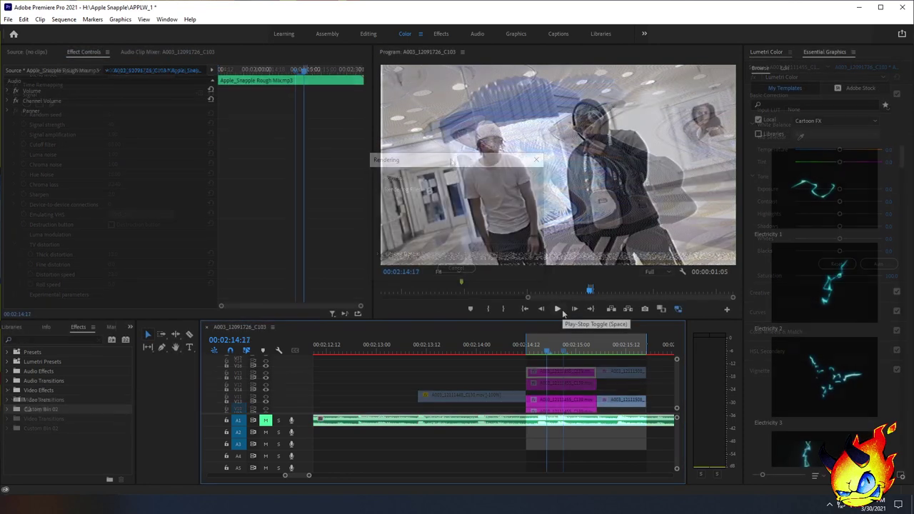
Play the rendered section around 00:02:15:00 and adjust the timeline zoom to show the surrounding clips
{"action": "left_click", "coordinate": [563, 312]}
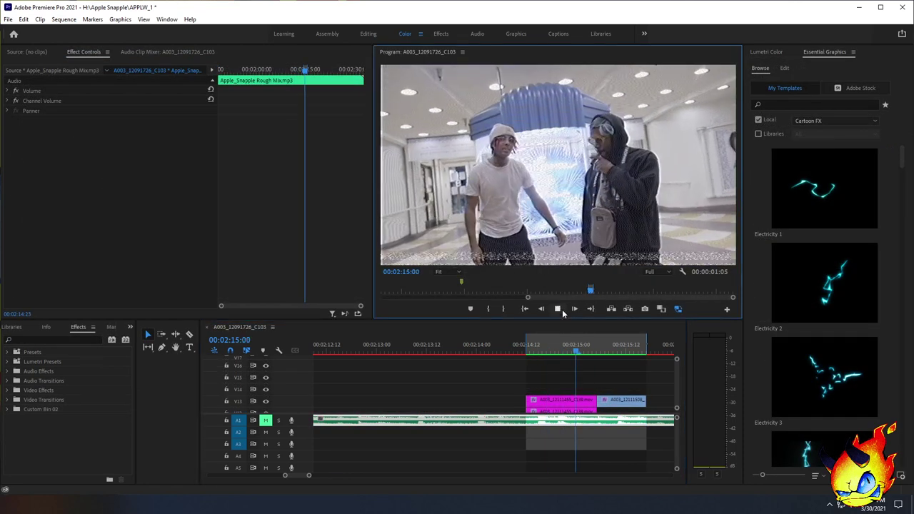
{"action": "left_click_drag", "start_coordinate": [311, 475], "coordinate": [359, 476]}
{"action": "left_click", "coordinate": [473, 352]}
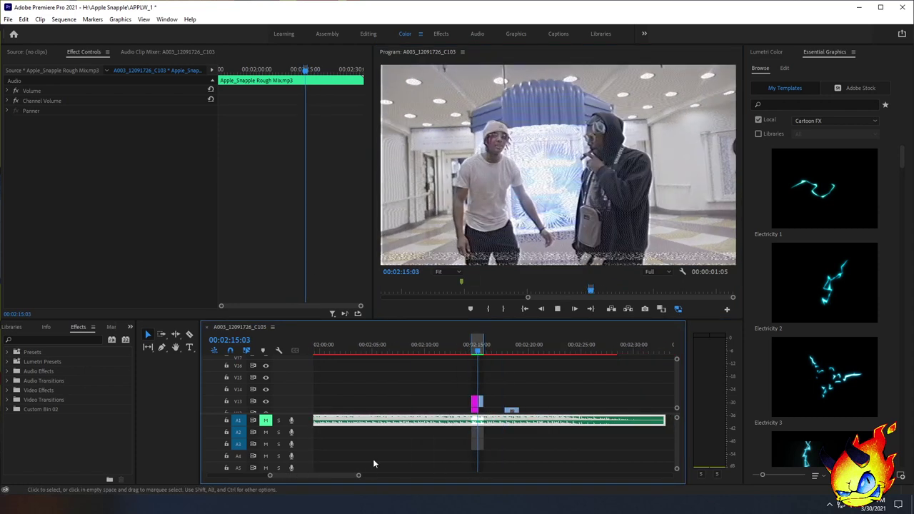
{"action": "left_click_drag", "start_coordinate": [358, 476], "coordinate": [306, 476]}
{"action": "key", "text": "space"}
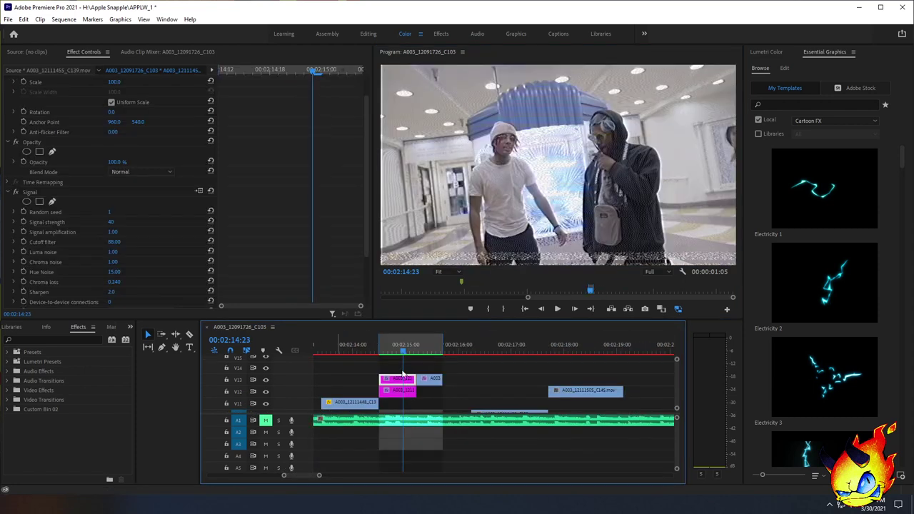
Turn on keyframing for the TV distortion's Thick distortion at 00:02:14:21 on the selected clip
{"action": "scroll", "coordinate": [150, 260], "scroll_direction": "down", "scroll_amount": 2}
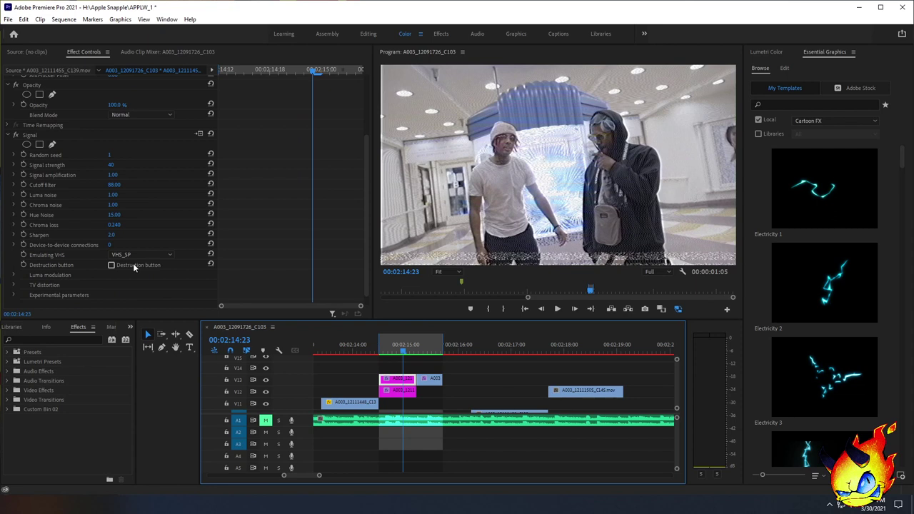
{"action": "left_click", "coordinate": [397, 350]}
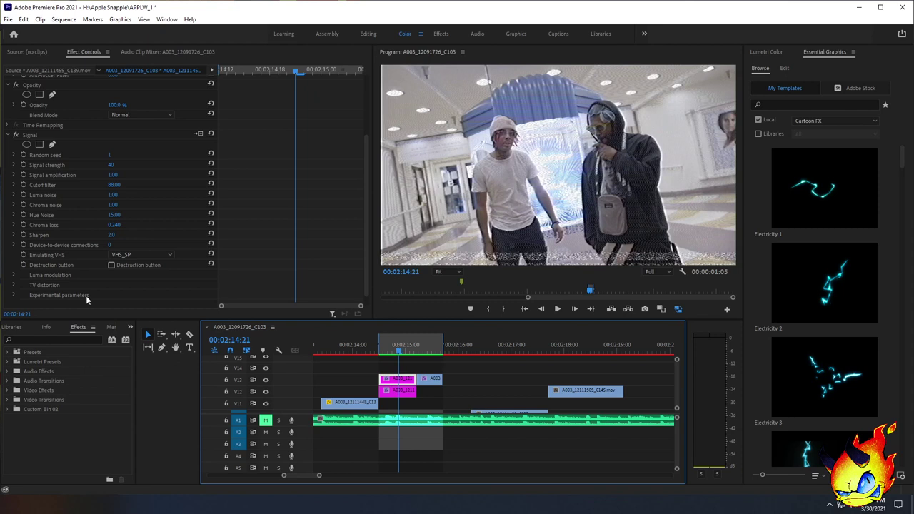
{"action": "left_click", "coordinate": [14, 285]}
{"action": "scroll", "coordinate": [90, 275], "scroll_direction": "down", "scroll_amount": 1}
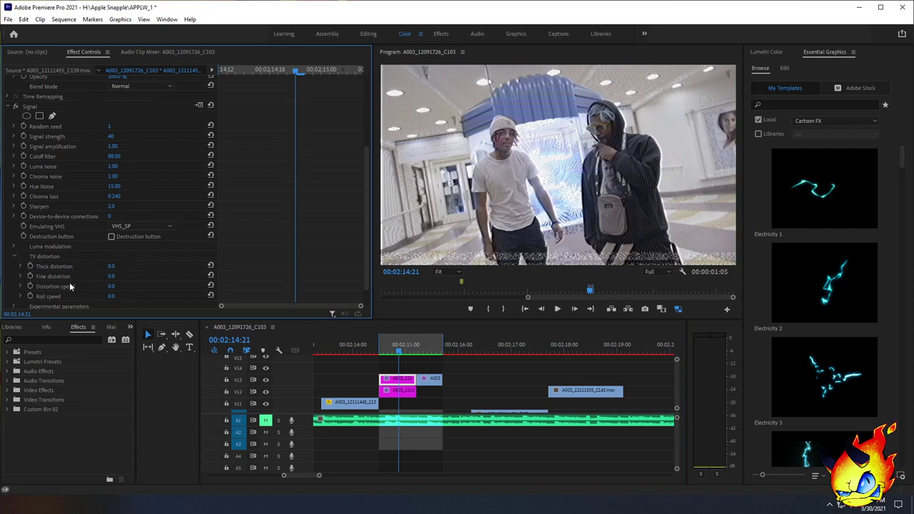
{"action": "left_click", "coordinate": [30, 266]}
Keyframe the first clip's Thick distortion at 55.0 at 00:02:15:04, and move that keyframe to the clip's end
{"action": "left_click", "coordinate": [417, 351]}
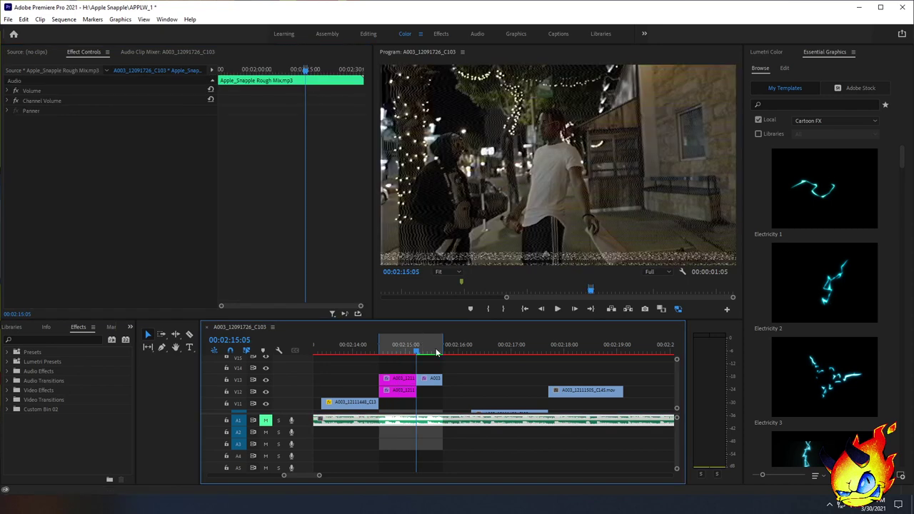
{"action": "left_click", "coordinate": [541, 308]}
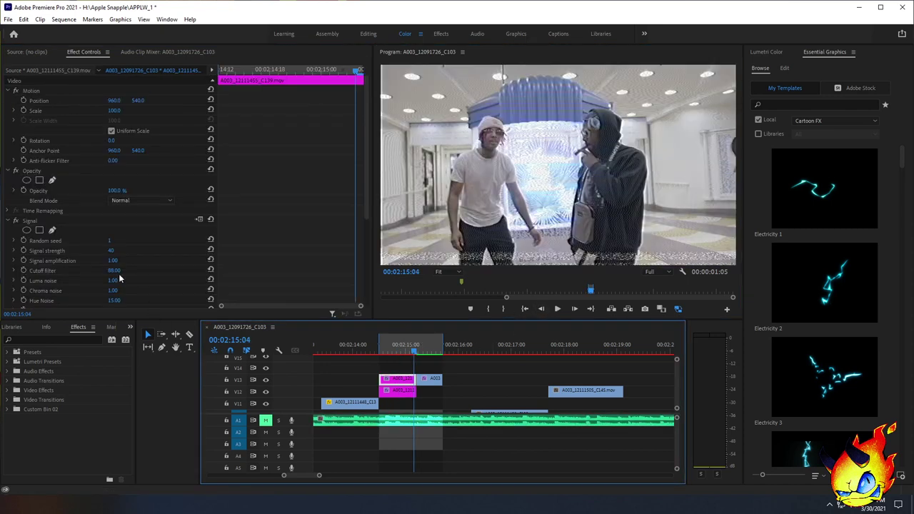
{"action": "scroll", "coordinate": [138, 280], "scroll_direction": "down", "scroll_amount": 3}
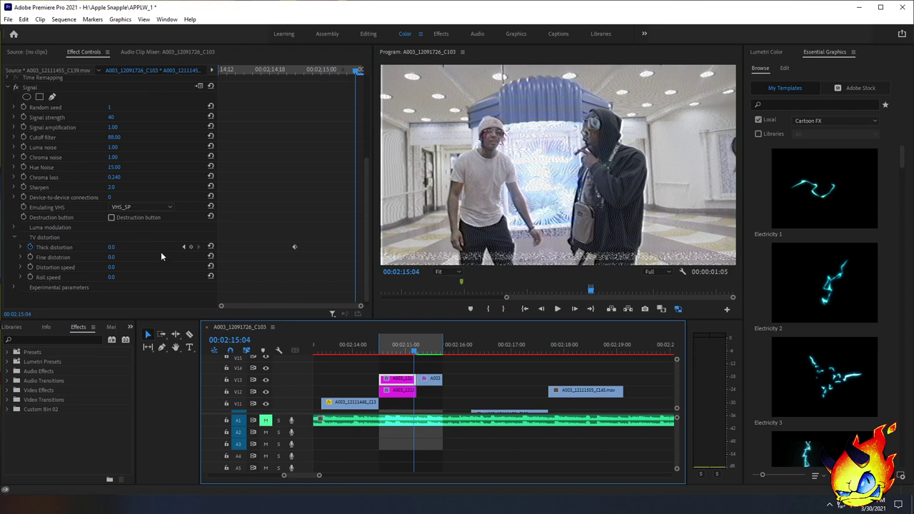
{"action": "left_click_drag", "start_coordinate": [112, 247], "coordinate": [155, 247]}
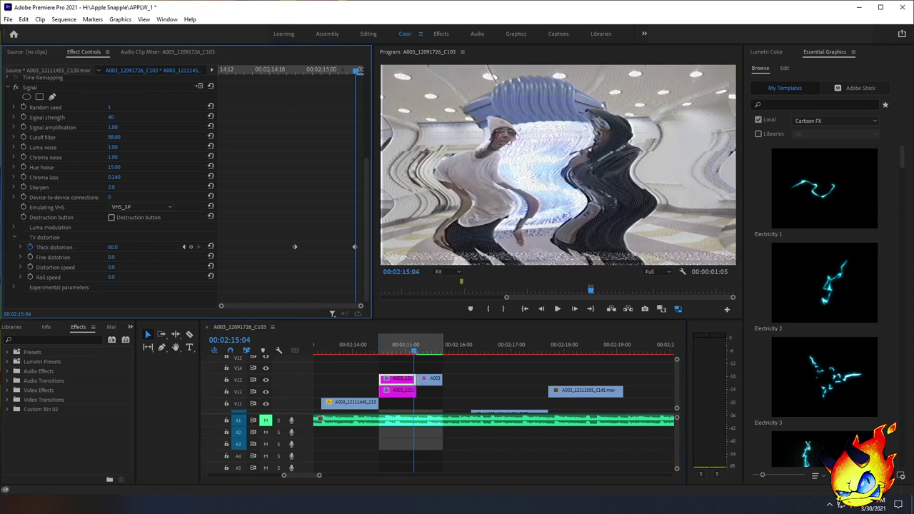
{"action": "left_click_drag", "start_coordinate": [112, 247], "coordinate": [117, 247]}
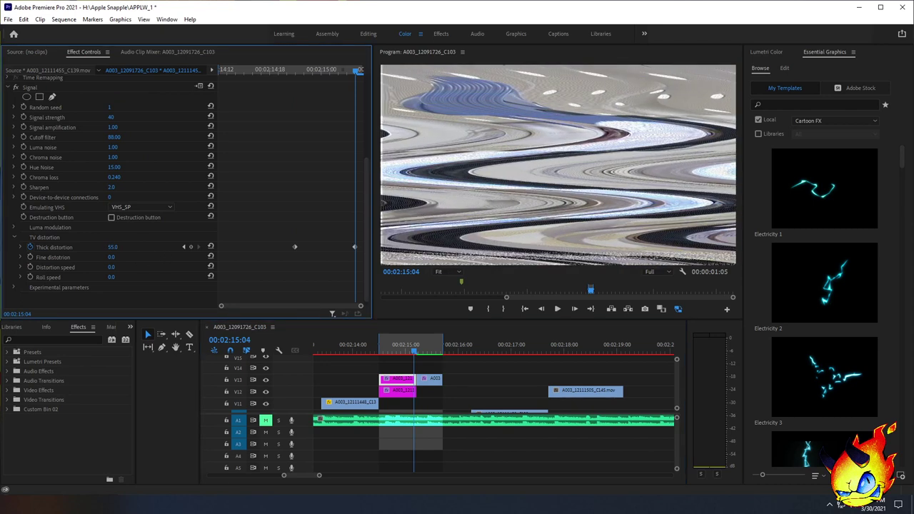
{"action": "left_click_drag", "start_coordinate": [355, 247], "coordinate": [363, 247]}
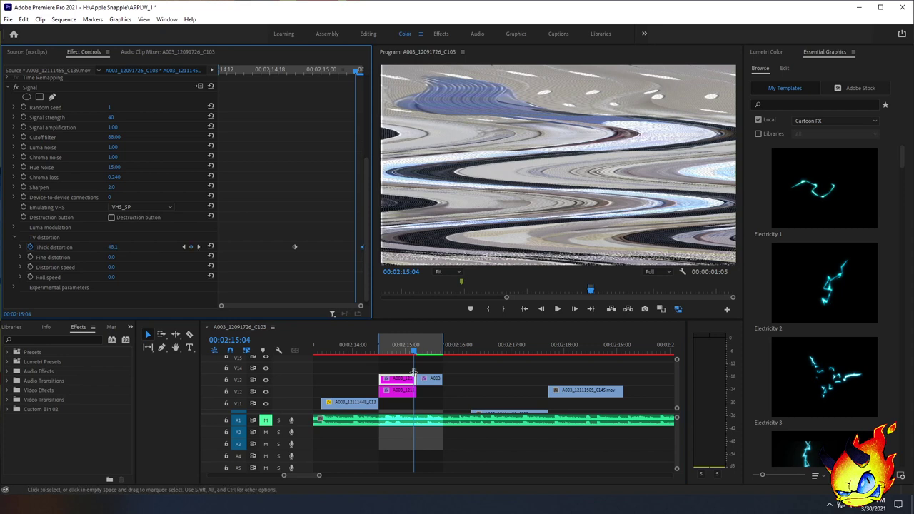
Set the TV distortion's Thick distortion to 55.0 on the following clip, A003_12111508_C146.mov, at its start at 00:02:15:05
{"action": "left_click", "coordinate": [417, 350]}
{"action": "left_click", "coordinate": [428, 382]}
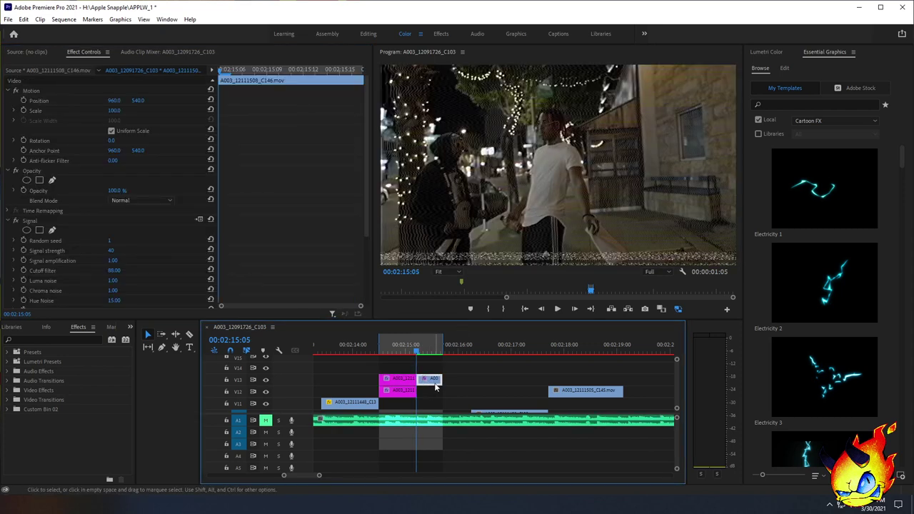
{"action": "scroll", "coordinate": [62, 209], "scroll_direction": "down", "scroll_amount": 2}
{"action": "scroll", "coordinate": [69, 252], "scroll_direction": "down", "scroll_amount": 3}
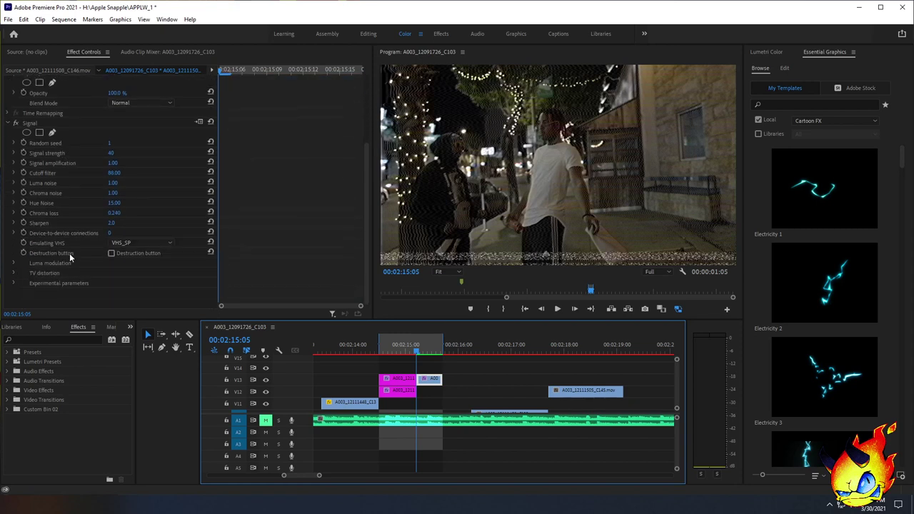
{"action": "left_click", "coordinate": [13, 273]}
{"action": "scroll", "coordinate": [118, 285], "scroll_direction": "down", "scroll_amount": 2}
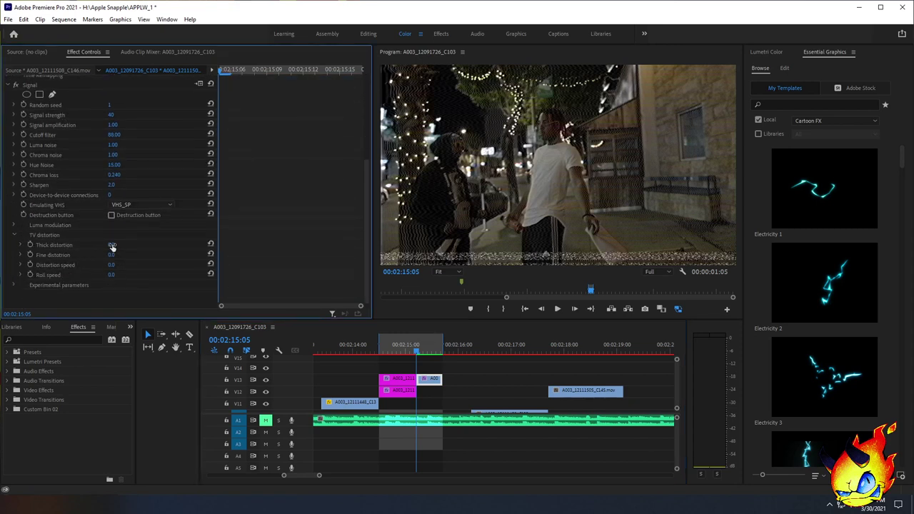
{"action": "left_click_drag", "start_coordinate": [113, 245], "coordinate": [128, 245]}
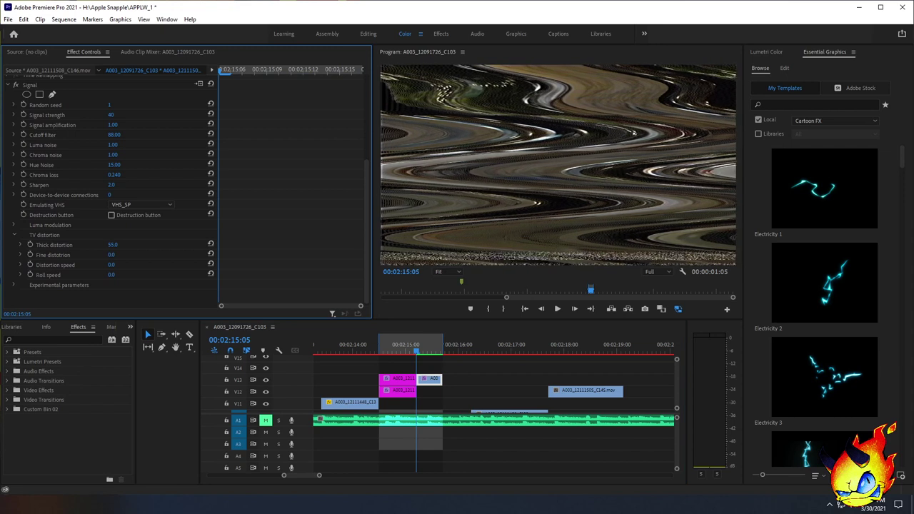
Turn on keyframing for that clip's Thick distortion at 00:02:15:05 and add a second keyframe closer to the clip's end
{"action": "left_click", "coordinate": [30, 245]}
{"action": "left_click_drag", "start_coordinate": [423, 350], "coordinate": [434, 352]}
{"action": "left_click", "coordinate": [190, 245]}
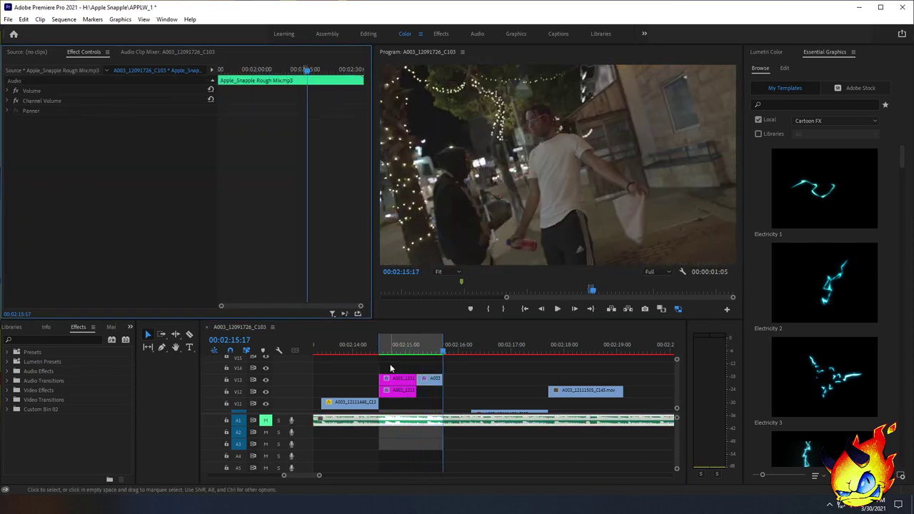
Play the distortion transition between the two clips from before 00:02:15:00
{"action": "left_click", "coordinate": [390, 350]}
{"action": "key", "text": "space"}
{"action": "left_click", "coordinate": [401, 350]}
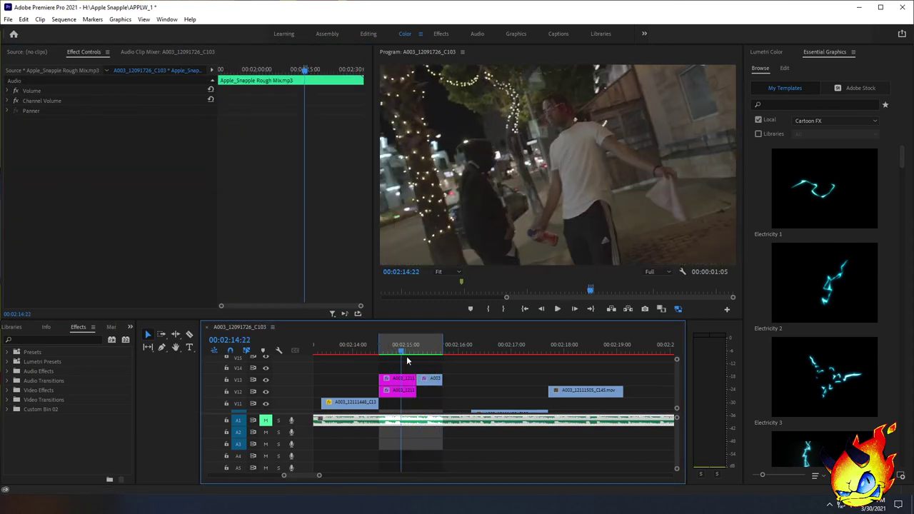
Set the first clip's TV distortion to a Distortion speed of 47.0 and a Roll speed of 24.0
{"action": "left_click", "coordinate": [402, 379]}
{"action": "left_click_drag", "start_coordinate": [404, 357], "coordinate": [406, 357]}
{"action": "scroll", "coordinate": [120, 245], "scroll_direction": "down", "scroll_amount": 4}
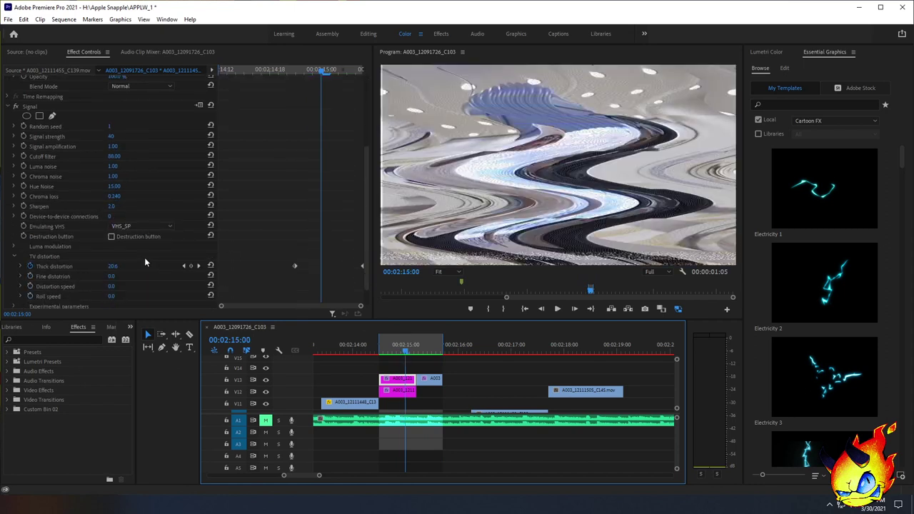
{"action": "left_click_drag", "start_coordinate": [111, 286], "coordinate": [144, 287]}
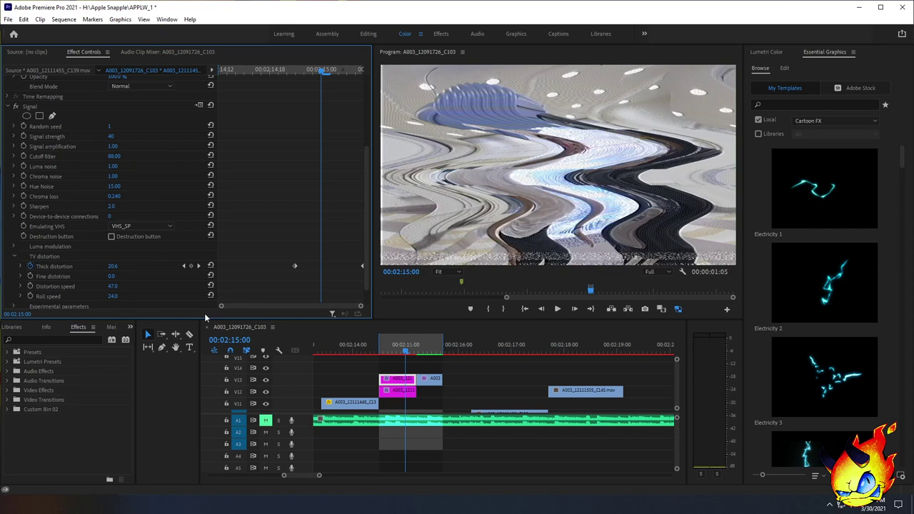
Set the second clip's Distortion speed to 17.0 and Roll speed to 24.0, and render the sequence from In to Out
{"action": "left_click", "coordinate": [428, 379]}
{"action": "left_click", "coordinate": [414, 346]}
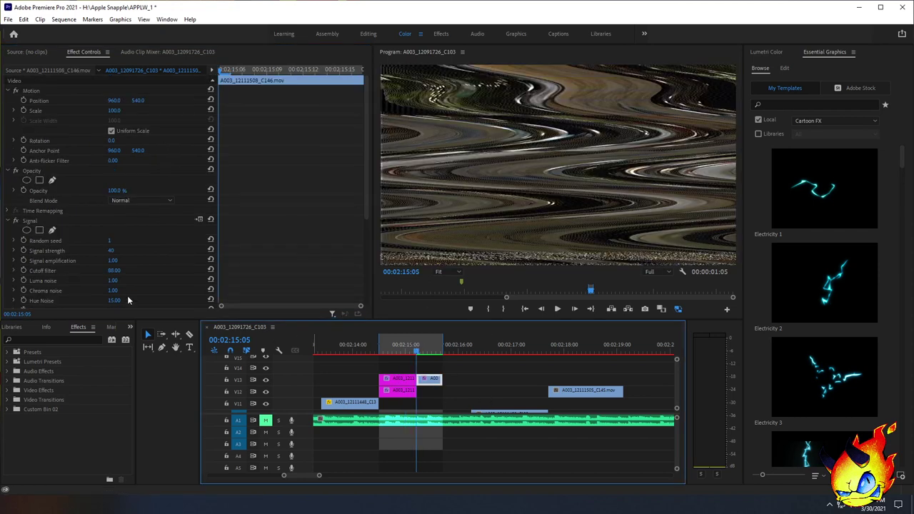
{"action": "scroll", "coordinate": [135, 289], "scroll_direction": "down", "scroll_amount": 5}
{"action": "left_click_drag", "start_coordinate": [112, 264], "coordinate": [131, 274]}
{"action": "left_click", "coordinate": [63, 20]}
{"action": "left_click", "coordinate": [72, 55]}
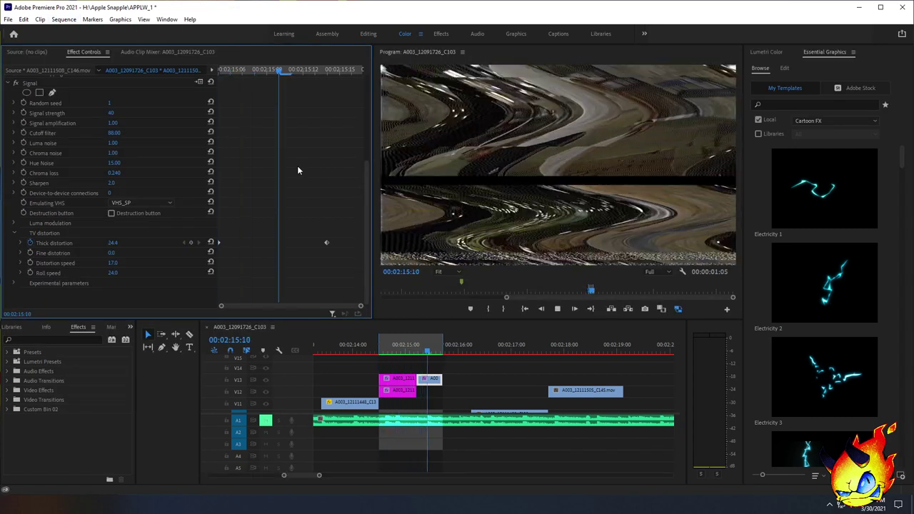
Play back the rendered transition with its distortion and roll speeds, and return to 00:02:14:19
{"action": "left_click", "coordinate": [389, 345]}
{"action": "left_click", "coordinate": [560, 309]}
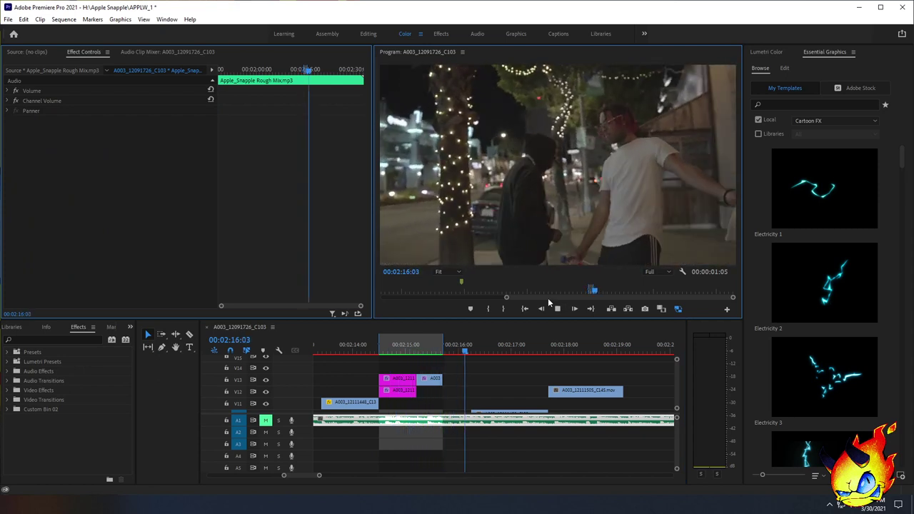
{"action": "left_click", "coordinate": [396, 350]}
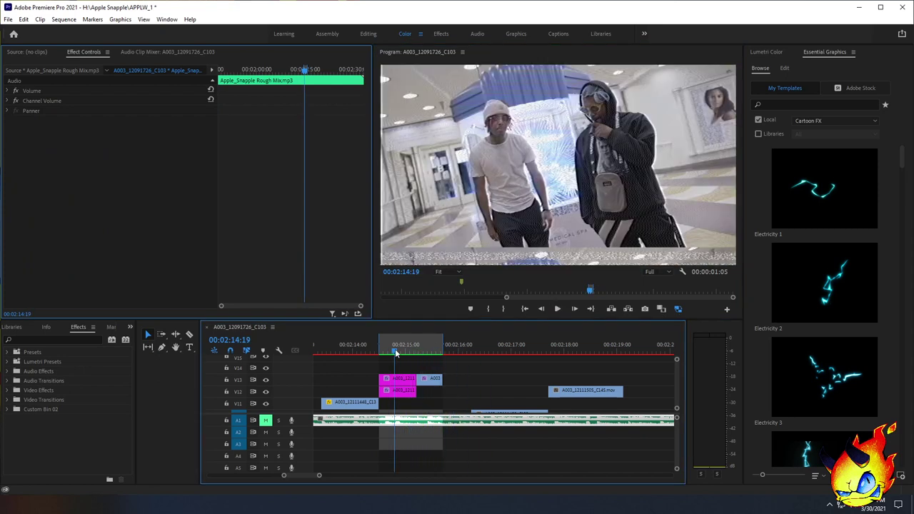